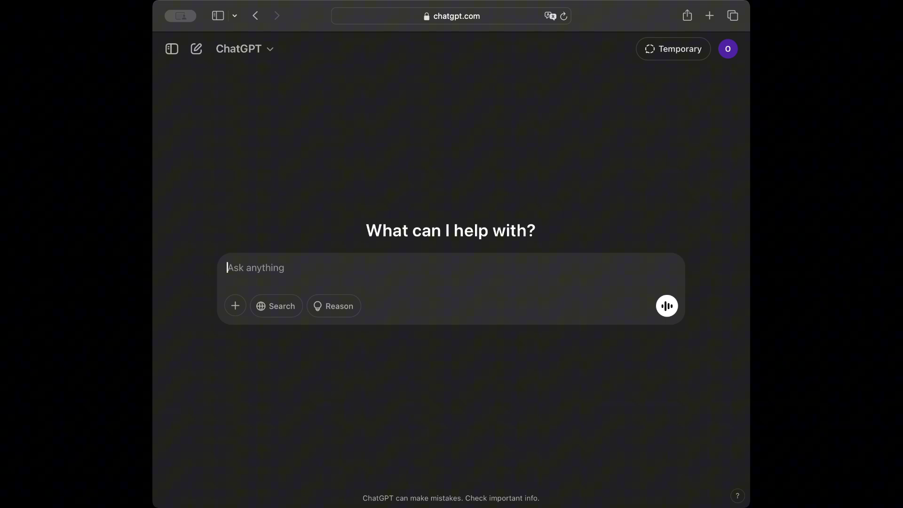
- Send the vague prompt 'Tell me about history'
text(Tell me about histor)
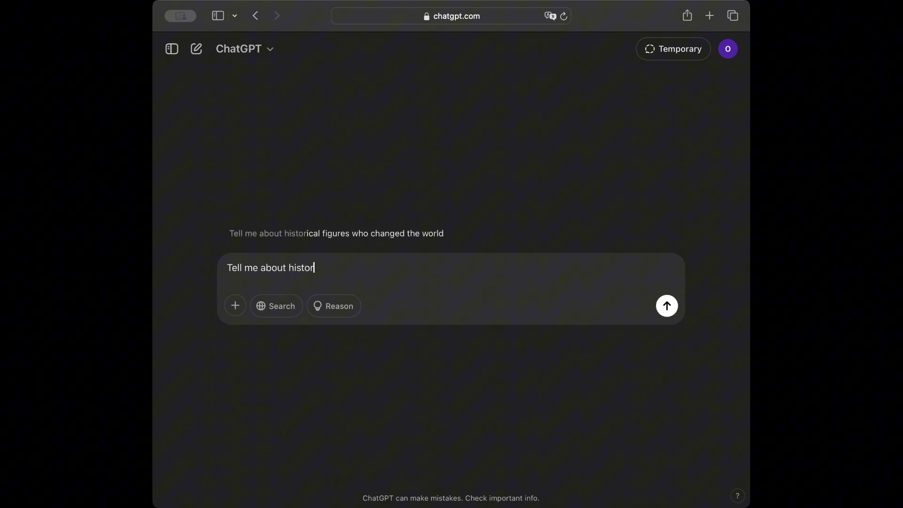
text(y)
key(Return)
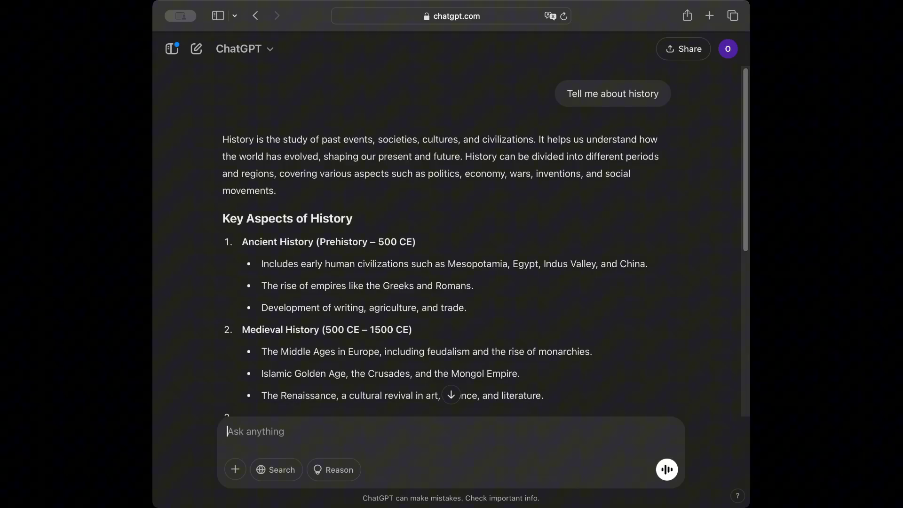
scroll(450, 254, down, 5)
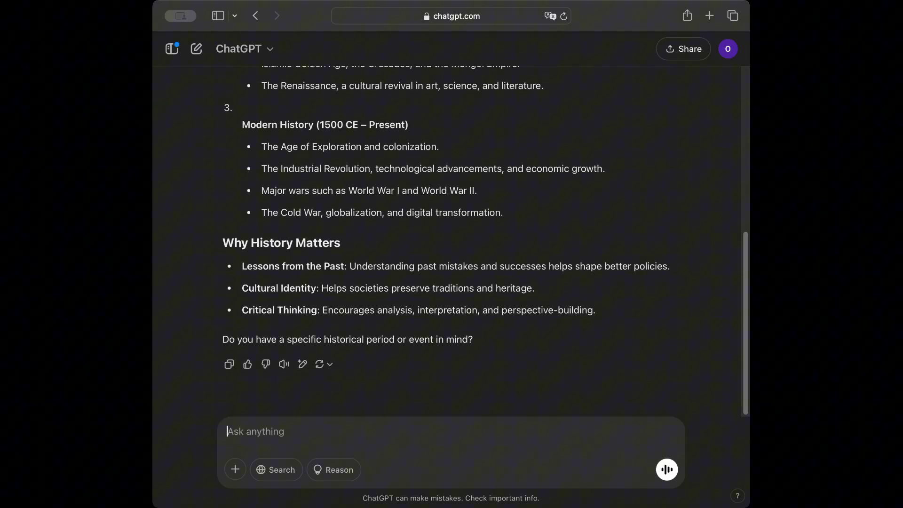
- Send 'Give me a brief history of the Roman Empire, highlighting its rise and fall, in 200 words'
text(Give me )
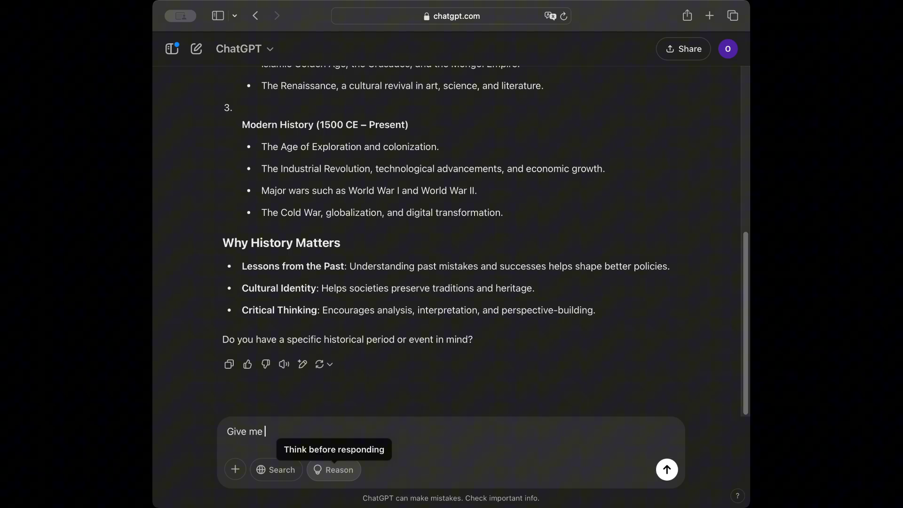
text(a bre)
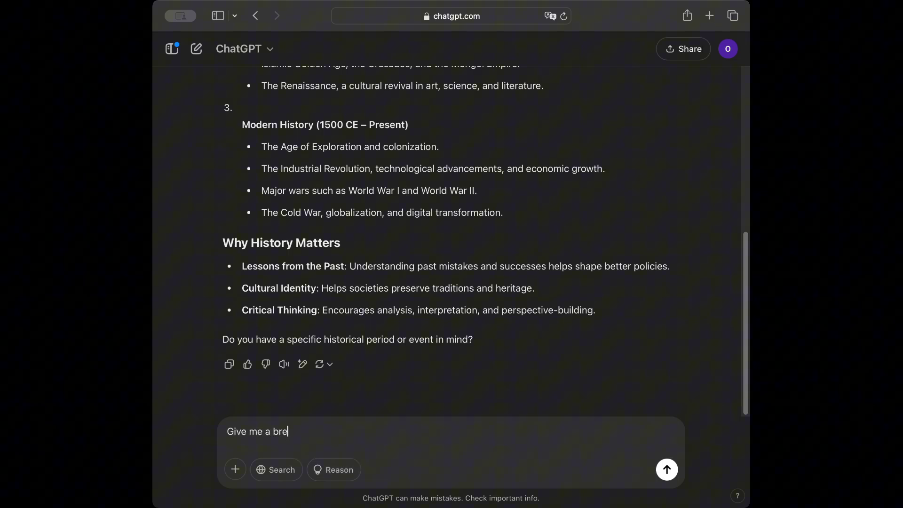
key(BackSpace)
text(ief histy)
key(BackSpace)
text(ory of the Roman Empire,)
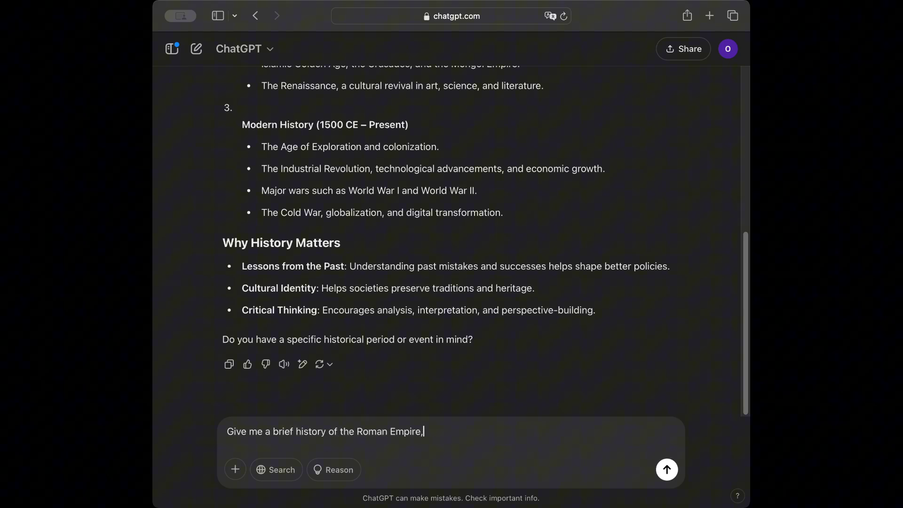
text( highlighting its rise )
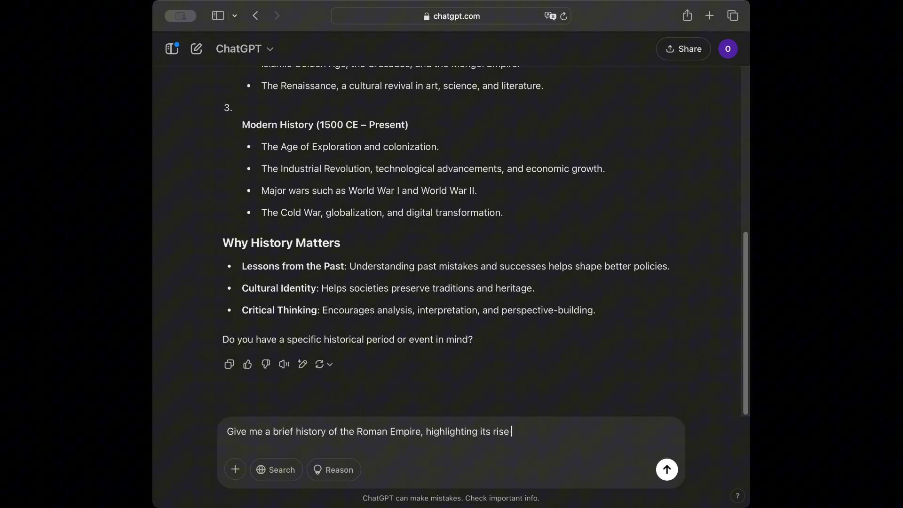
text(and fall, in 200 words)
key(Return)
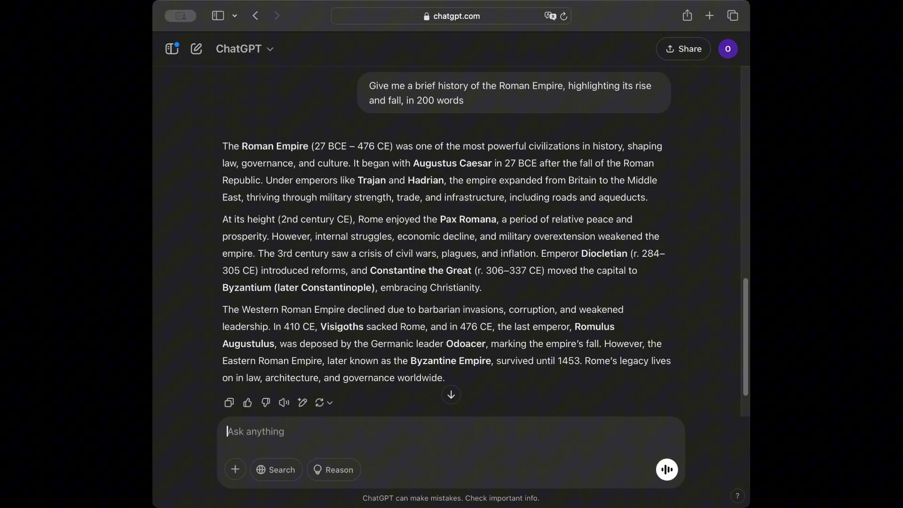
- Highlight 'Roman Empire' in the reply and read through the three-paragraph answer
drag(239, 146, 303, 147)
scroll(485, 235, down, 2)
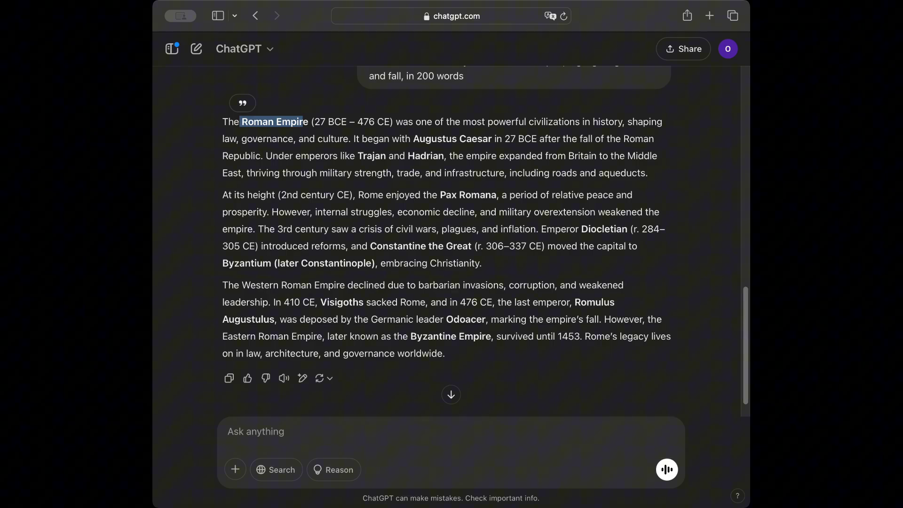
scroll(485, 235, up, 2)
drag(407, 95, 463, 95)
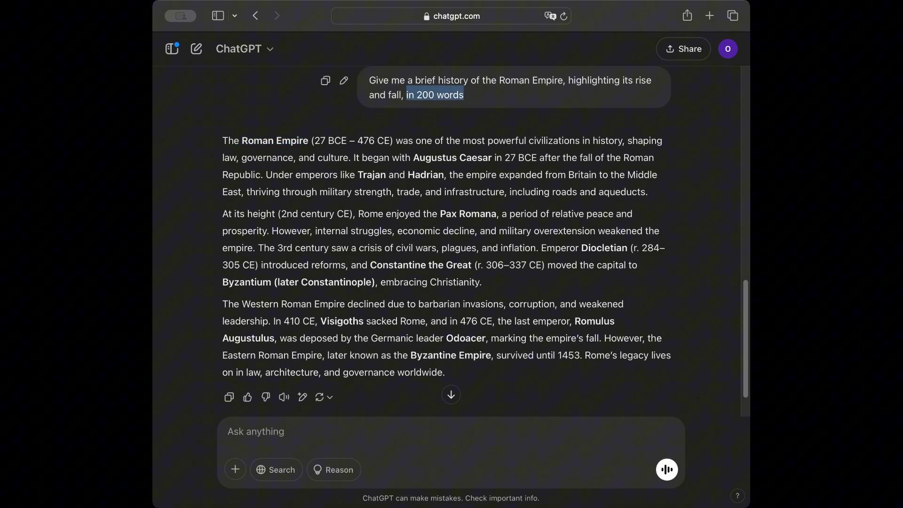
scroll(485, 235, down, 2)
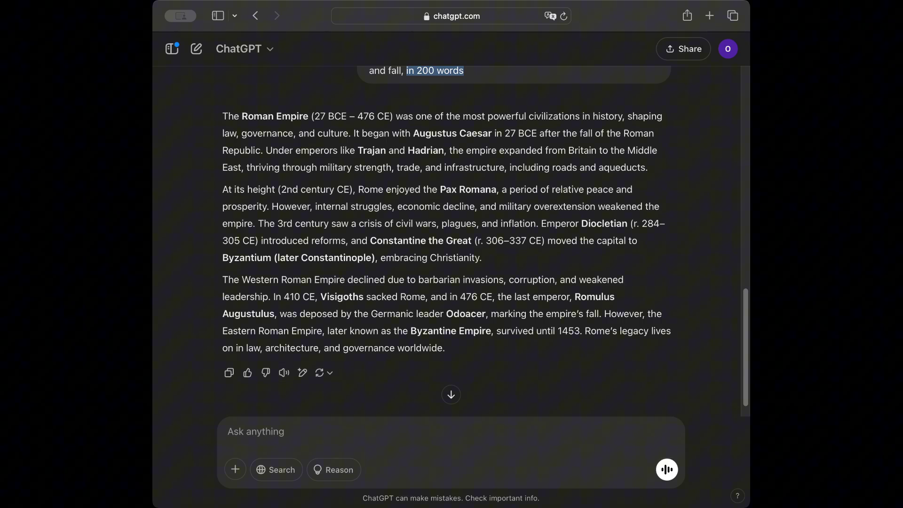
- Send the vague request 'give me a writing advice'
scroll(485, 235, down, 2)
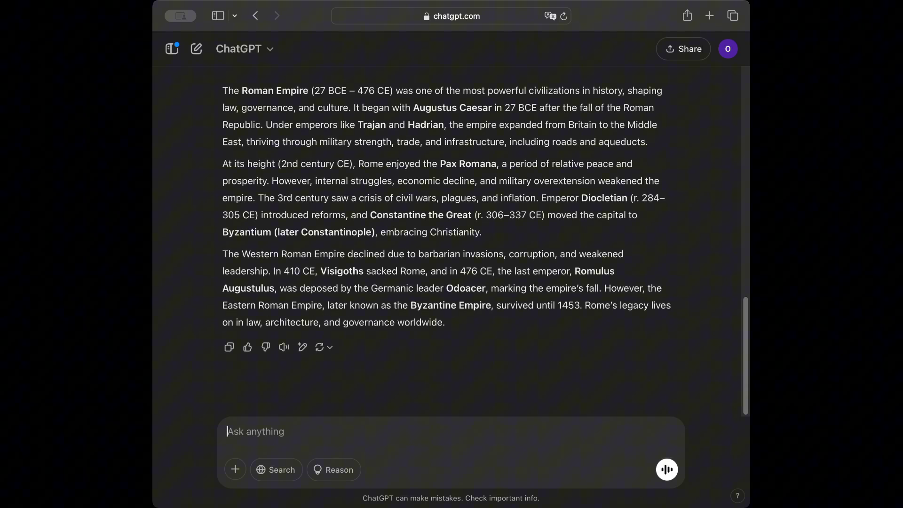
text(give me a writing advice)
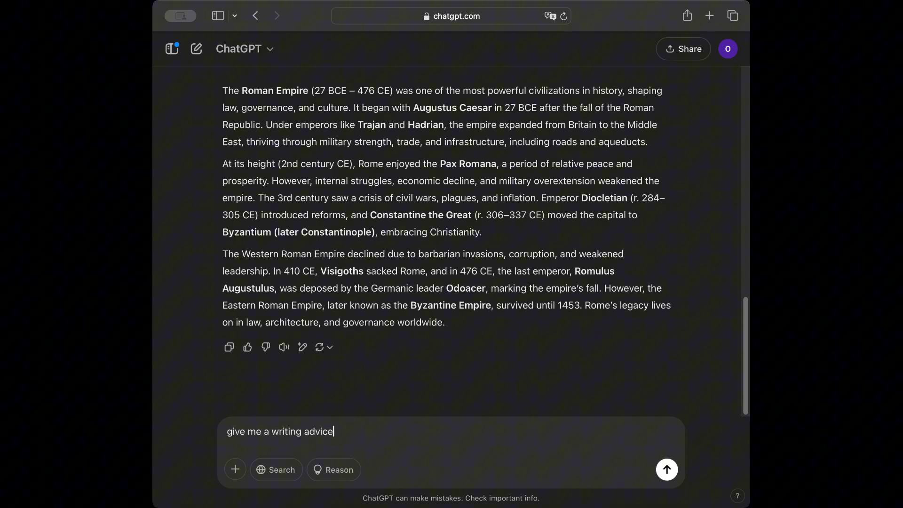
key(Return)
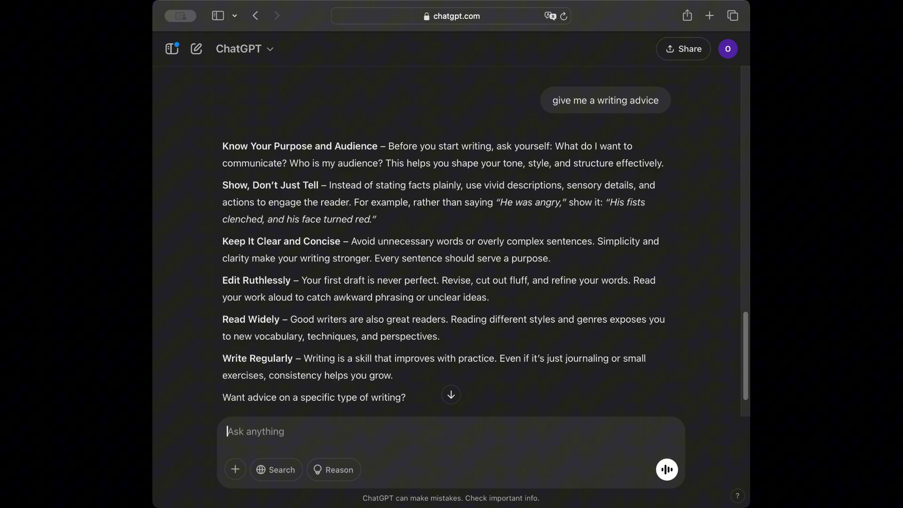
- Send 'Give me five writing tips for creating engaging blog posts that rank well on Google' and review the tips
text(Give me fiv)
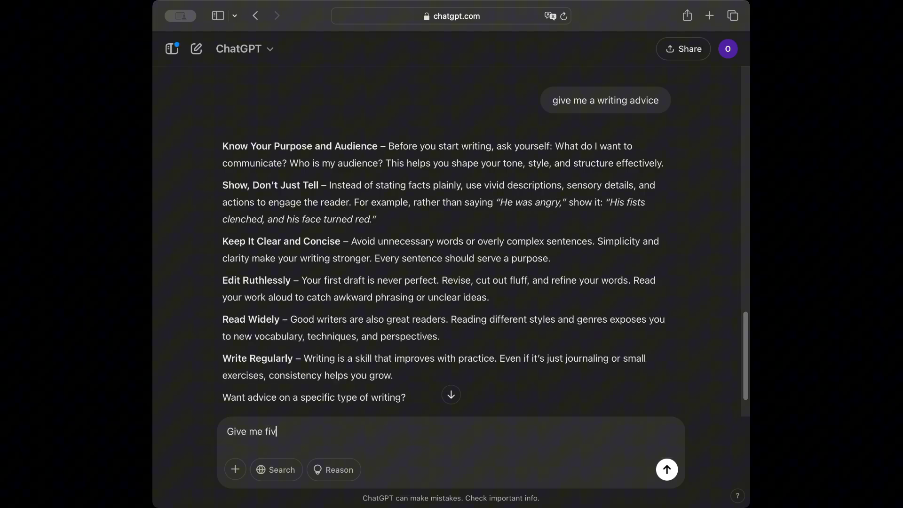
text(e writing tips for creating engag)
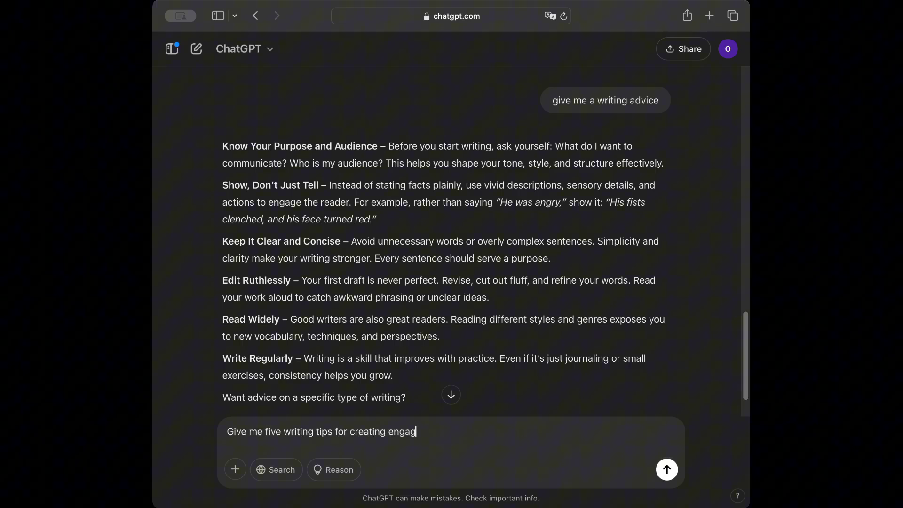
text(ing blog posts that rank well o)
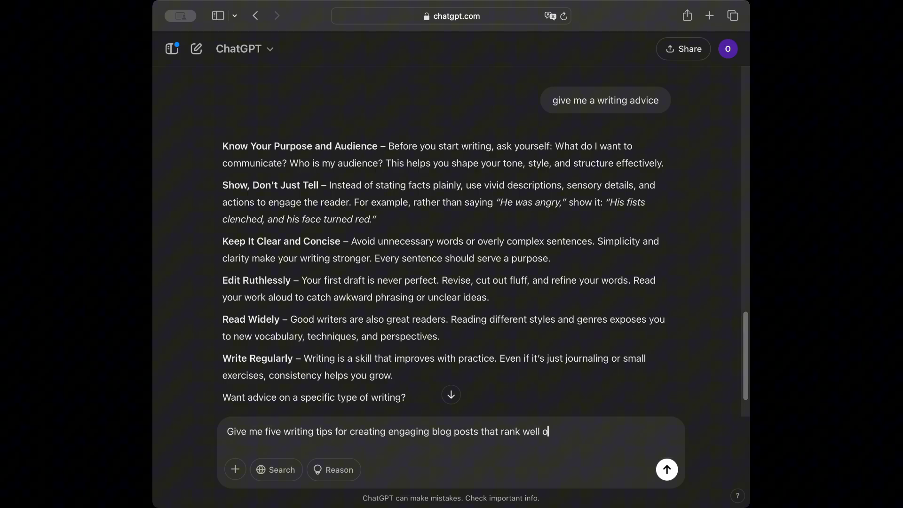
text(n Google)
key(Return)
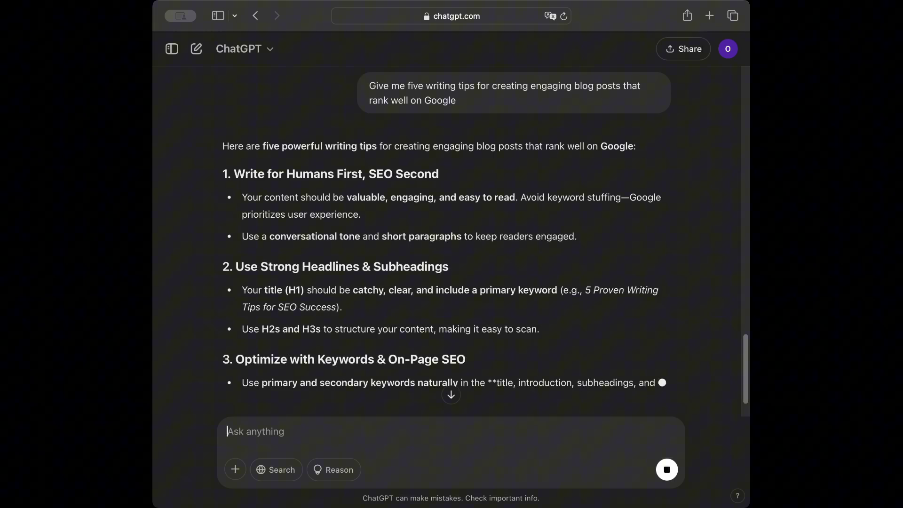
scroll(484, 239, down, 6)
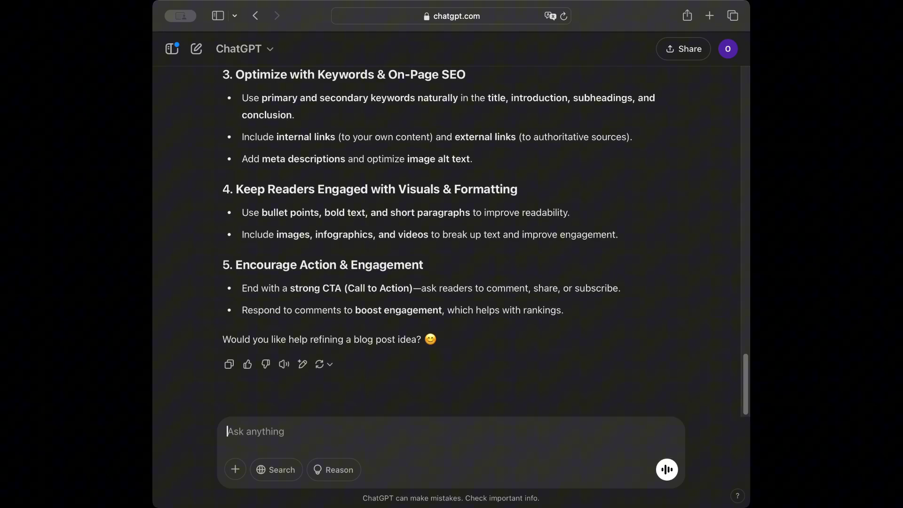
scroll(447, 388, up, 5)
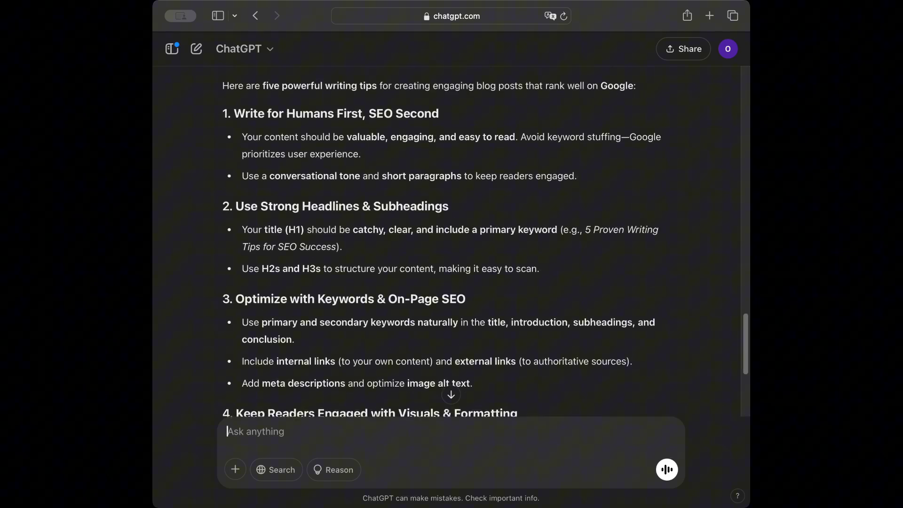
scroll(484, 240, up, 1)
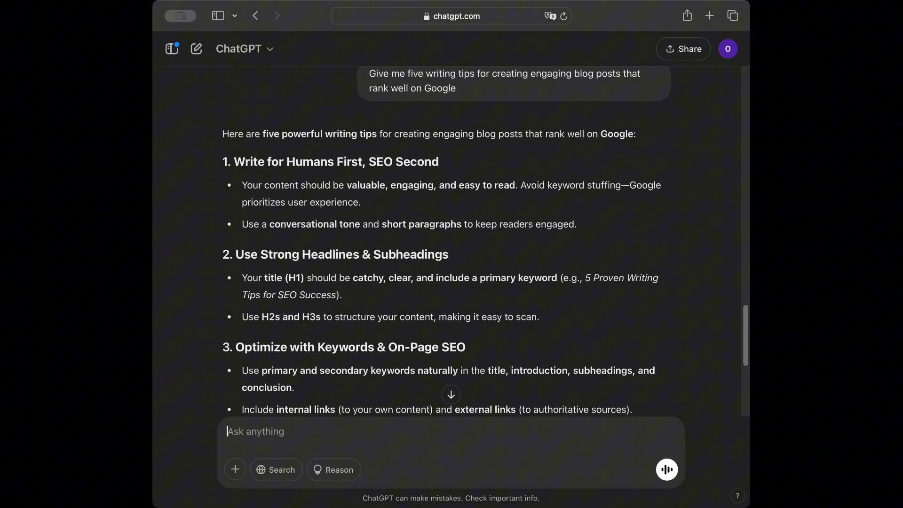
scroll(450, 240, down, 6)
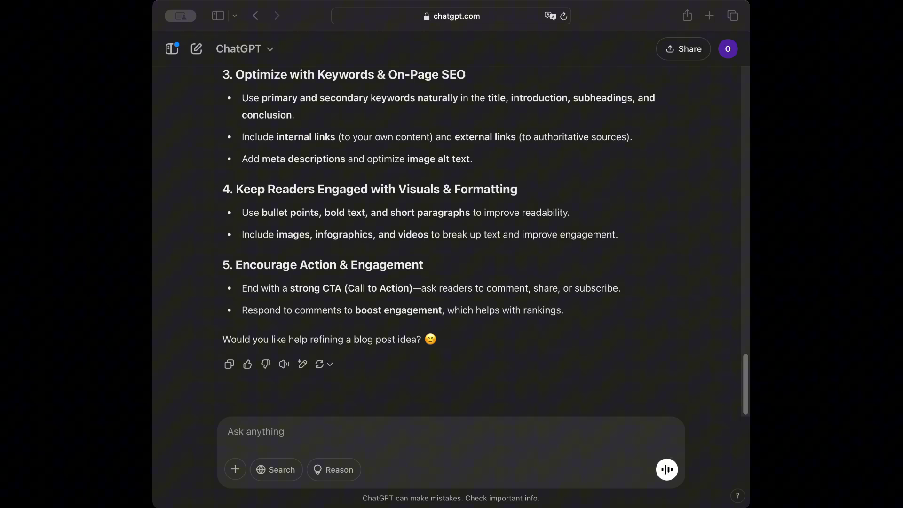
- Send the vague prompt 'Write an email'
key(super+Tab)
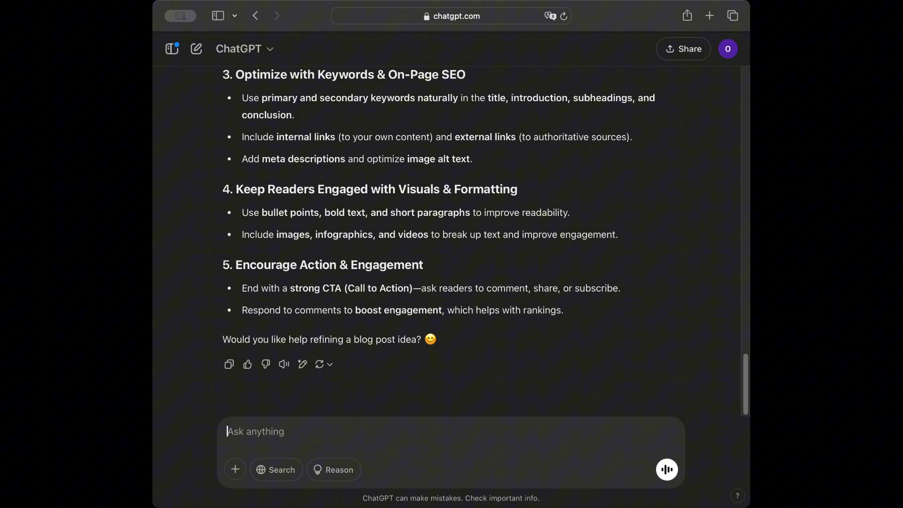
text(Write an email)
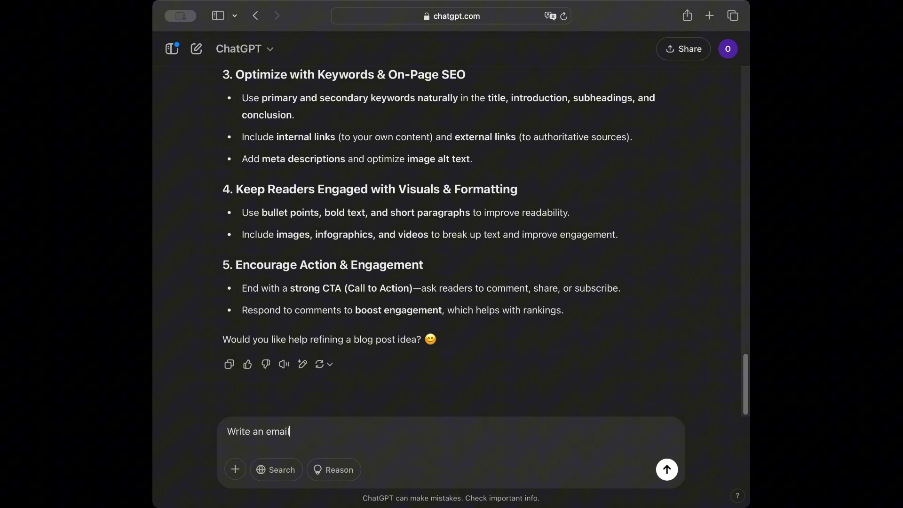
key(Return)
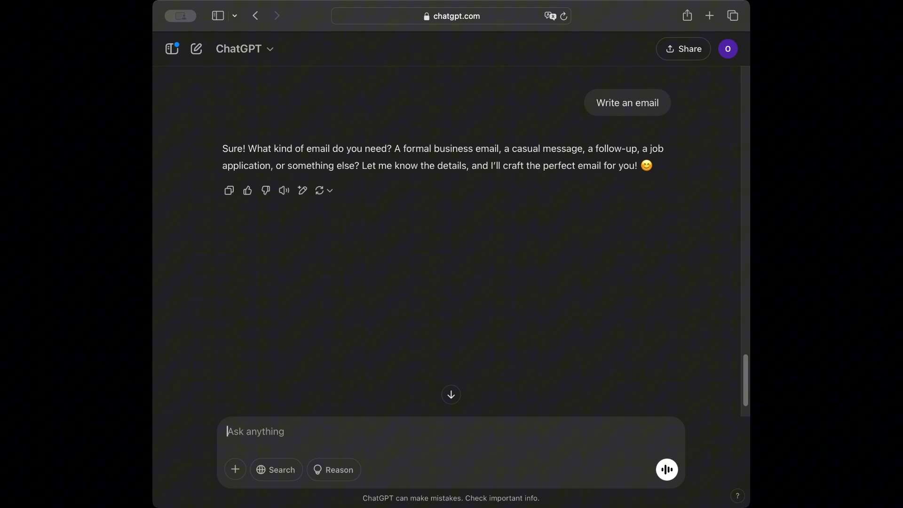
- Request a formal email, written as HR manager, kindly rejecting a candidate's job application, and read it
text(Write an email)
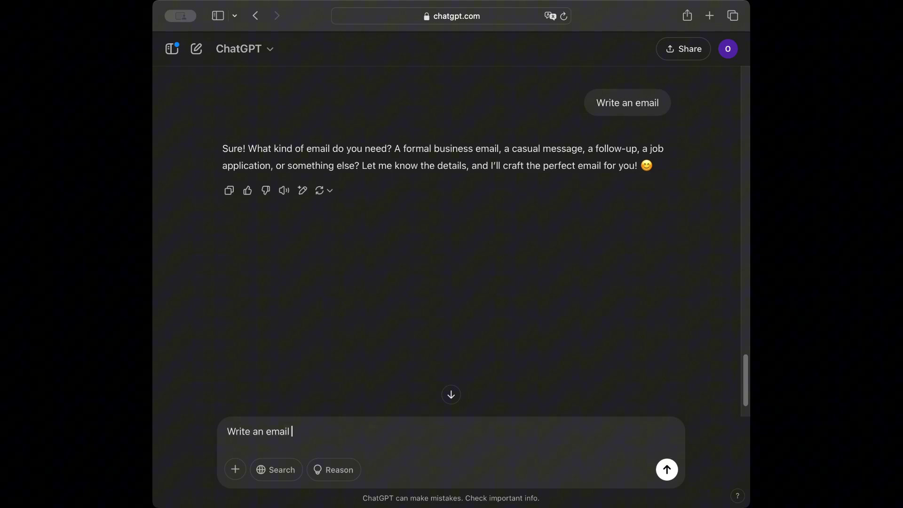
text( about kindly rejecting)
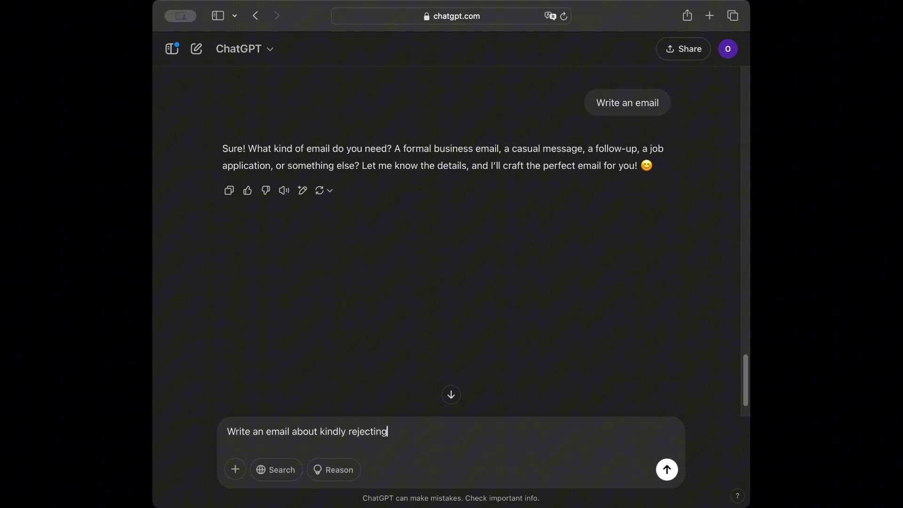
text( a candidates job applica)
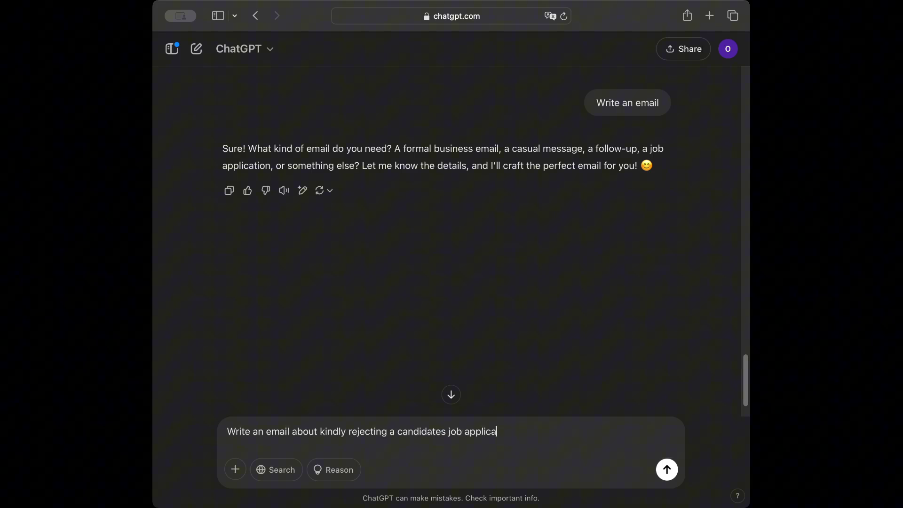
text(tion, I want it to be formal )
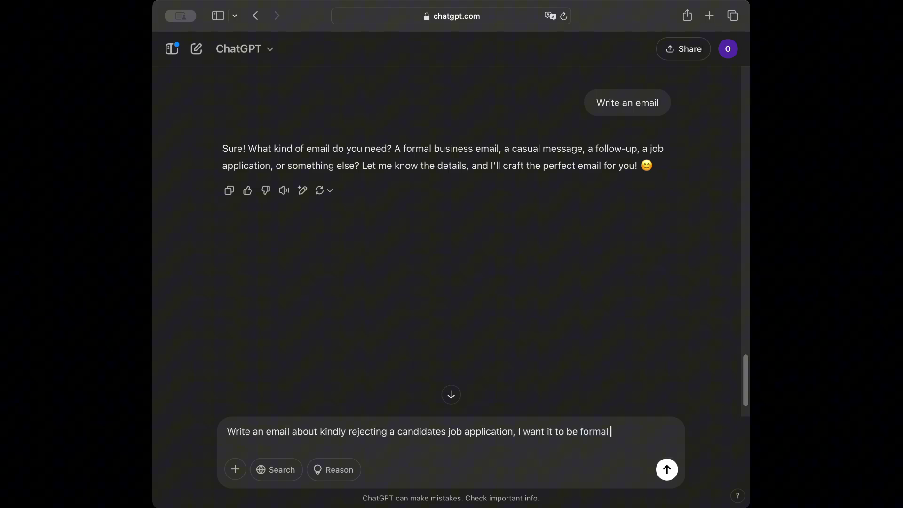
text(and I am the h)
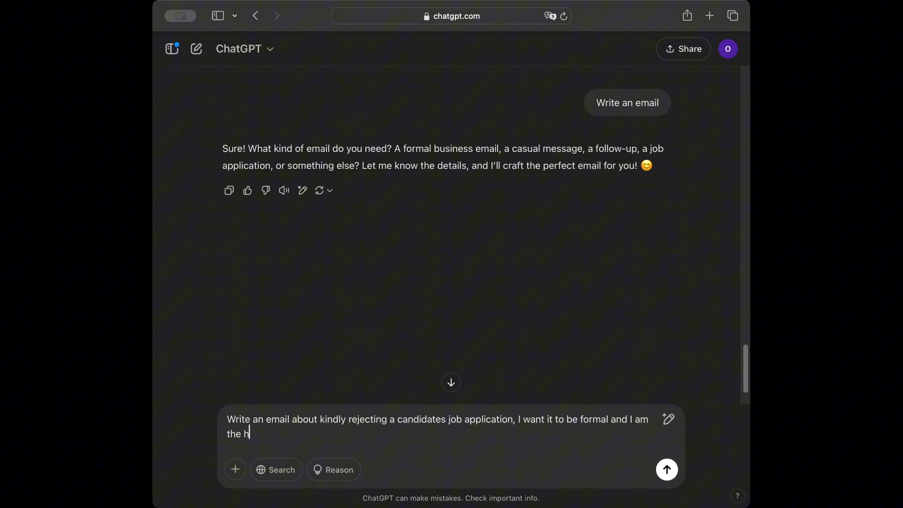
key(BackSpace)
text(HR manager)
key(Return)
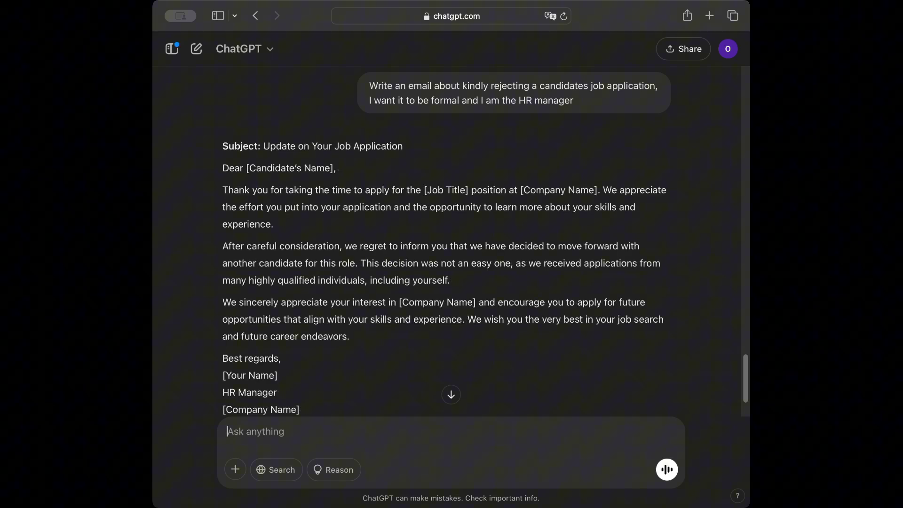
scroll(450, 240, down, 3)
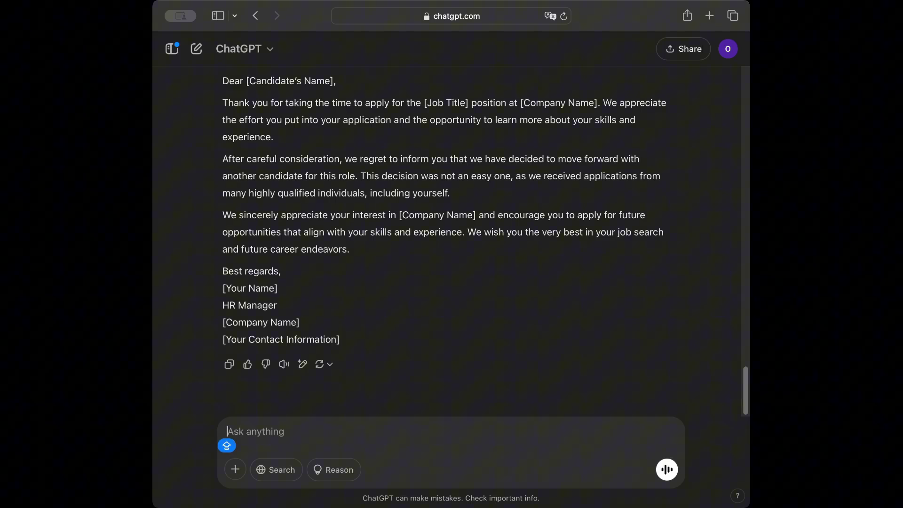
- Send the plain prompt 'Explain photosynthesis'
text(Explain photosynthe)
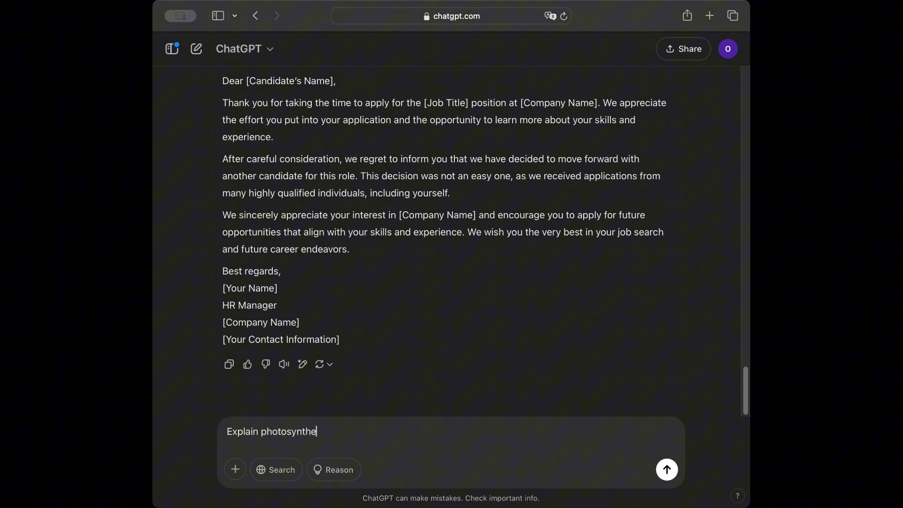
text(sis)
key(Return)
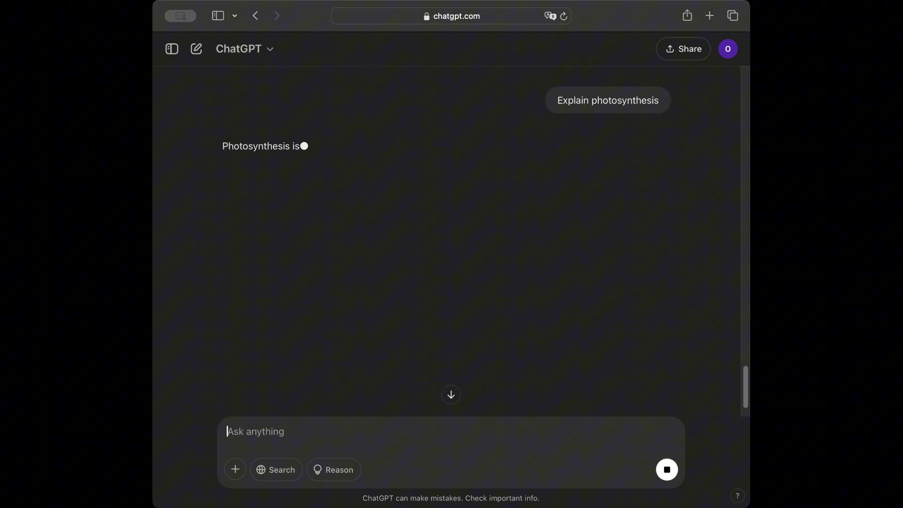
- Ask for photosynthesis in simple terms as if teaching a 10-year-old student, and read the answer
text(Expla)
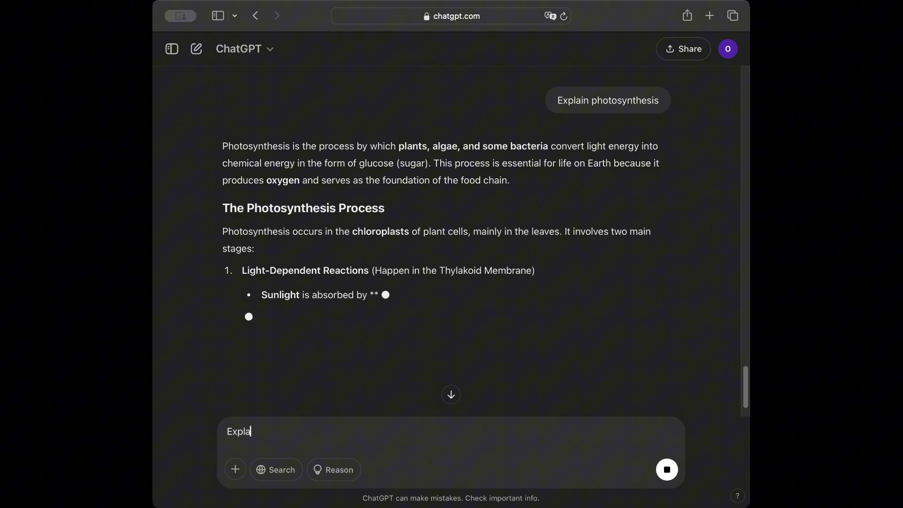
text(in photosynthe)
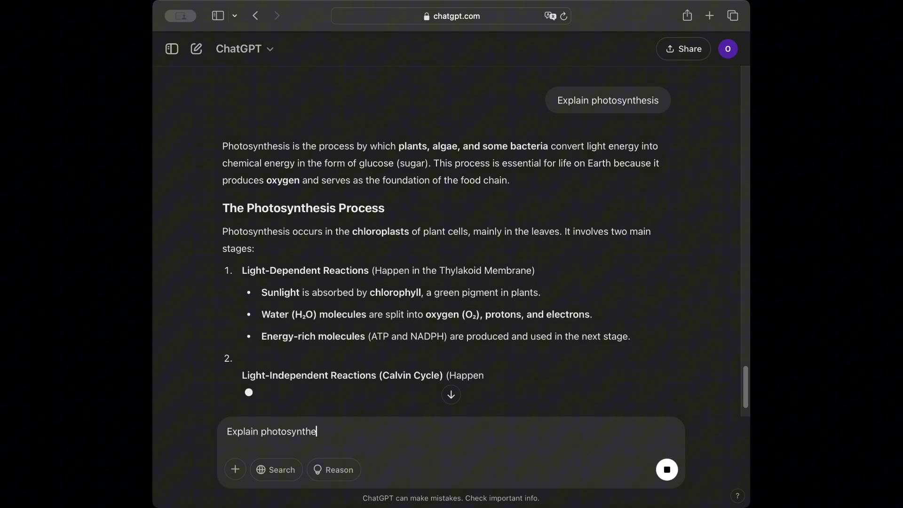
text(sis in simple terms)
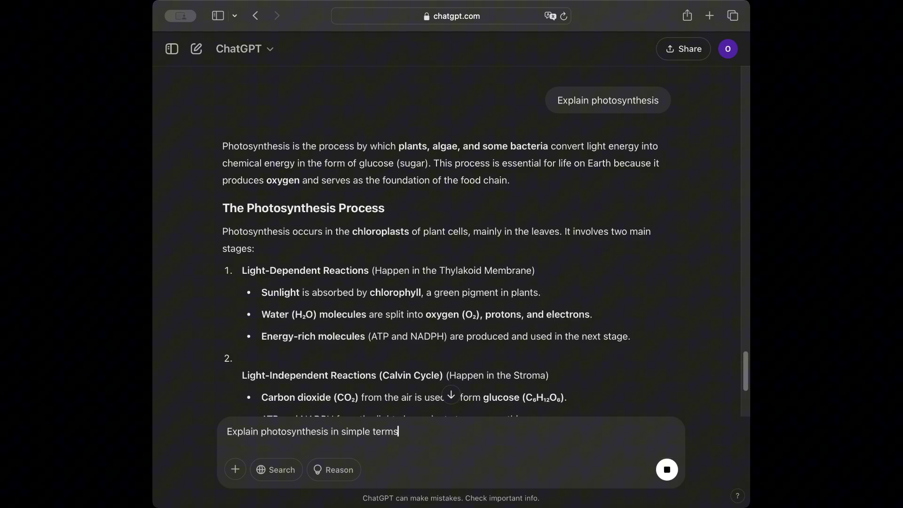
text( as if you are tea)
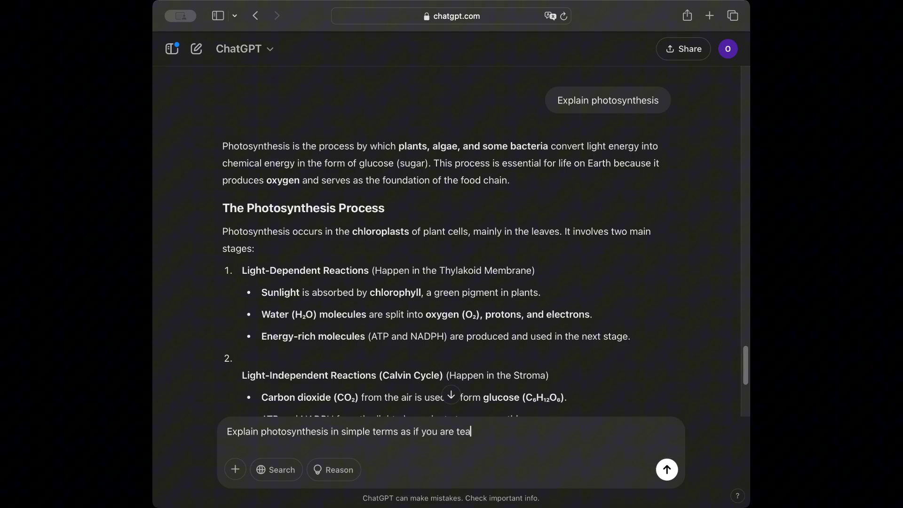
text(ching a 10-year-old )
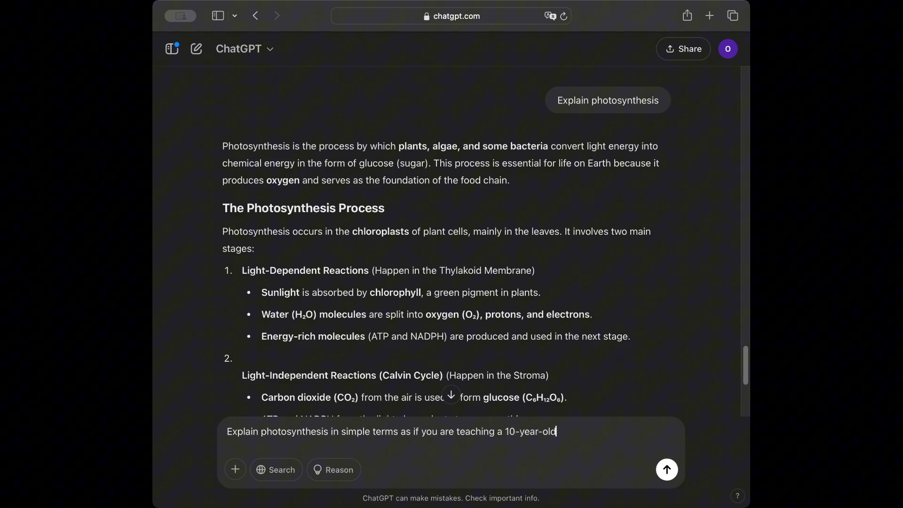
text(student)
key(Return)
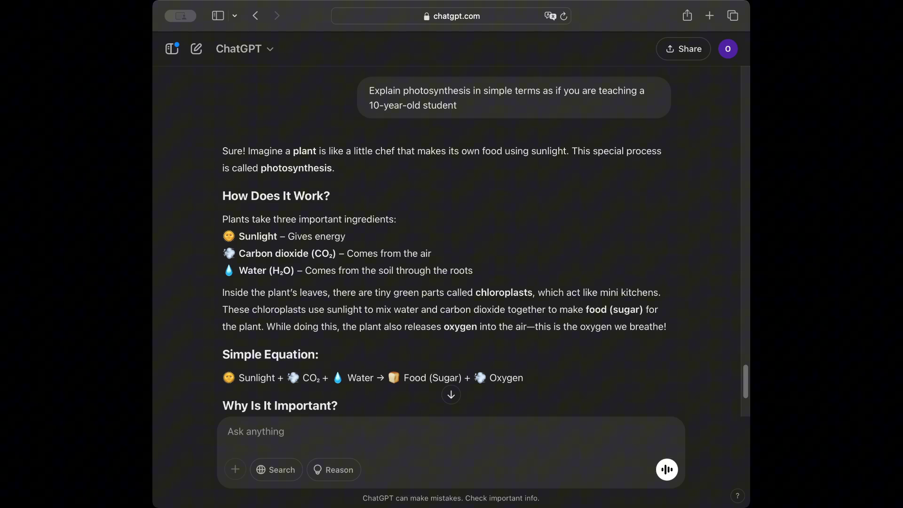
scroll(446, 242, down, 4)
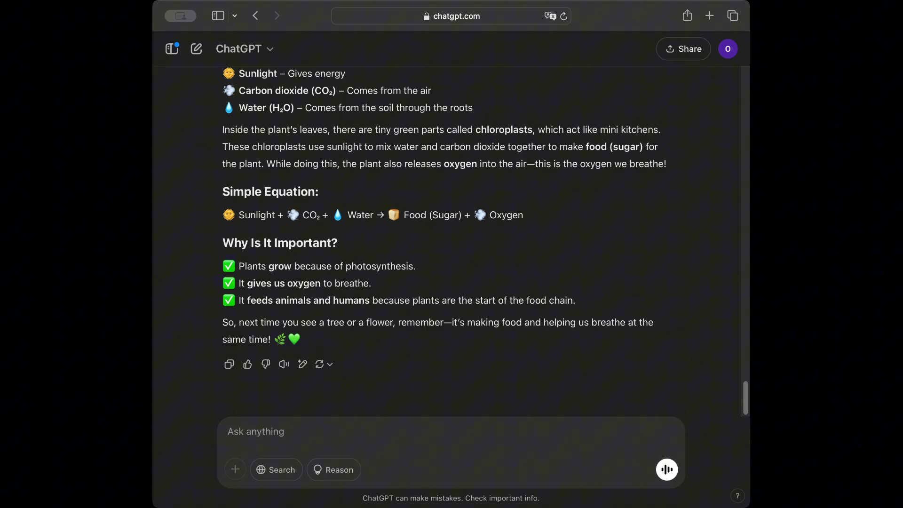
- Send 'Give me tips on productivity', read the ten tips, and begin the remote-workers prompt
text(Give me tips on prod)
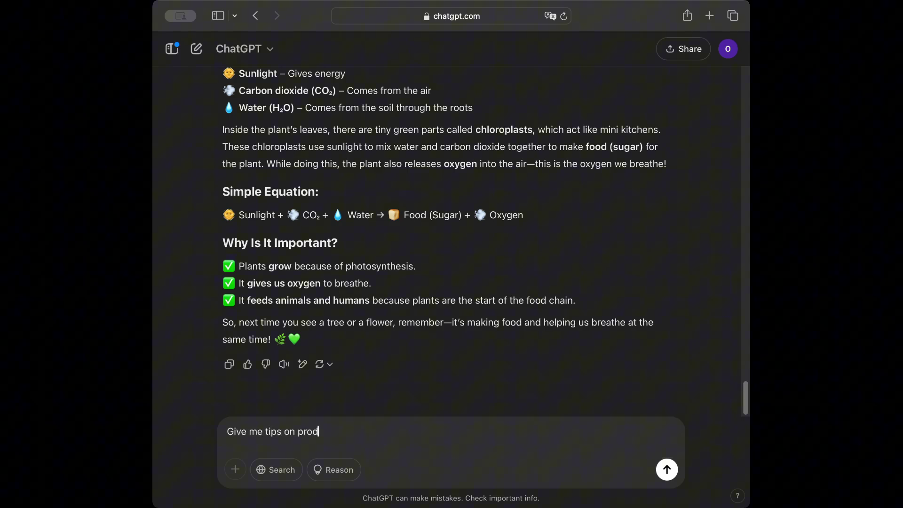
text(uctivity)
key(Return)
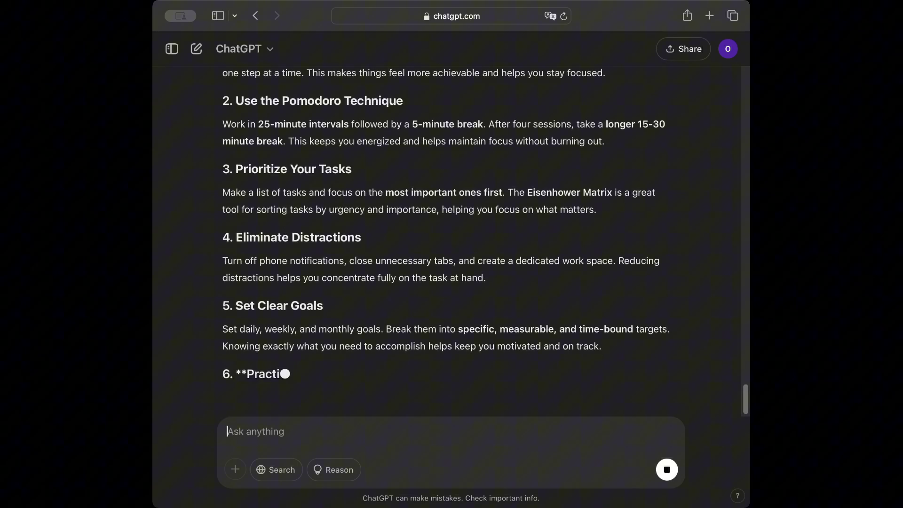
scroll(450, 235, down, 3)
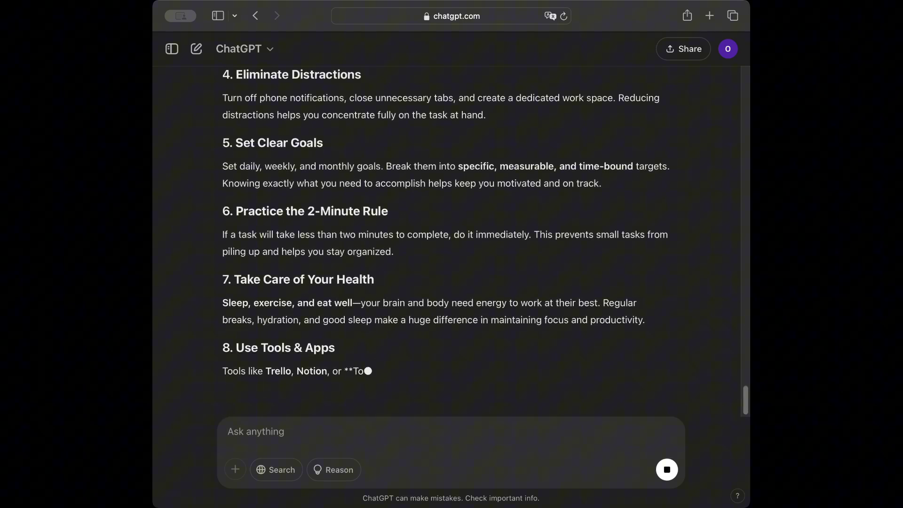
scroll(450, 235, down, 3)
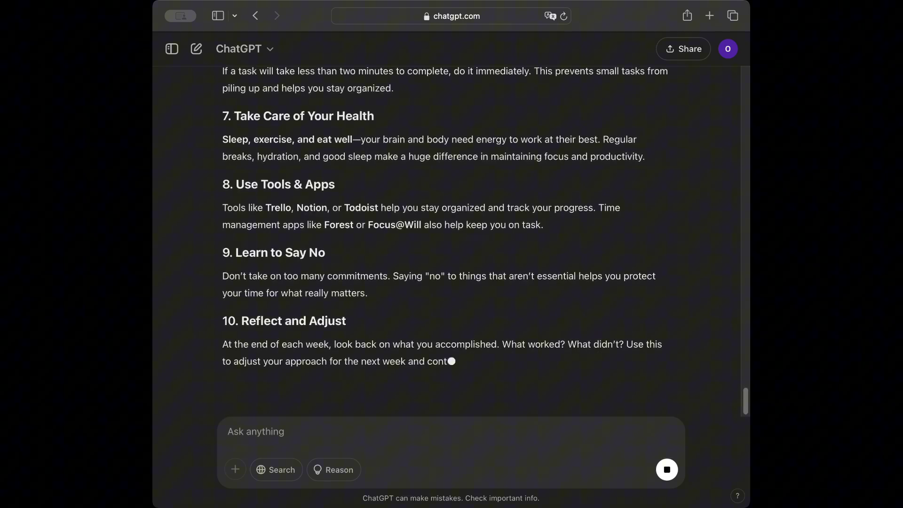
text(Give me)
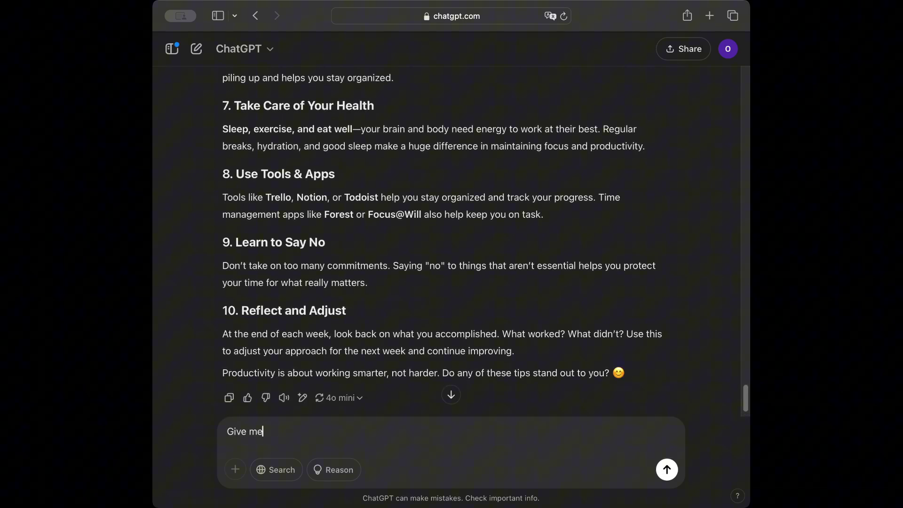
text( five productivity tips fo)
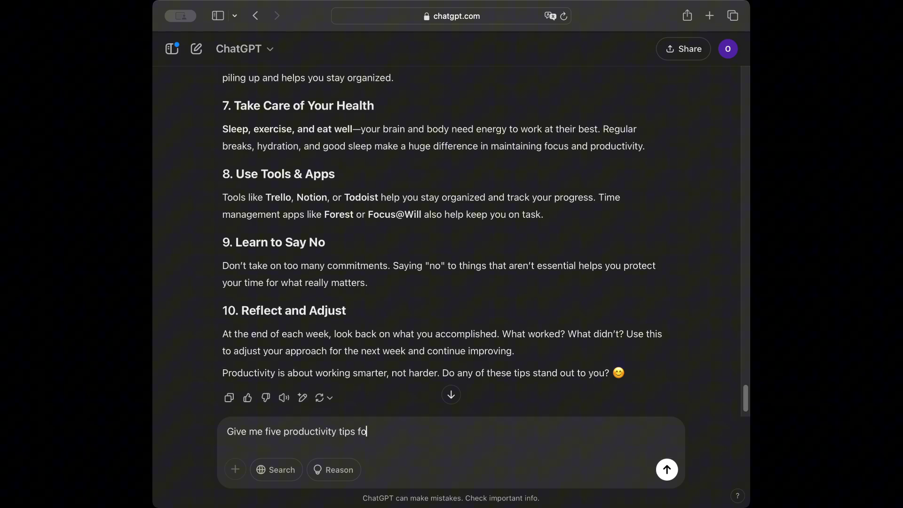
text(r remote workers, fo)
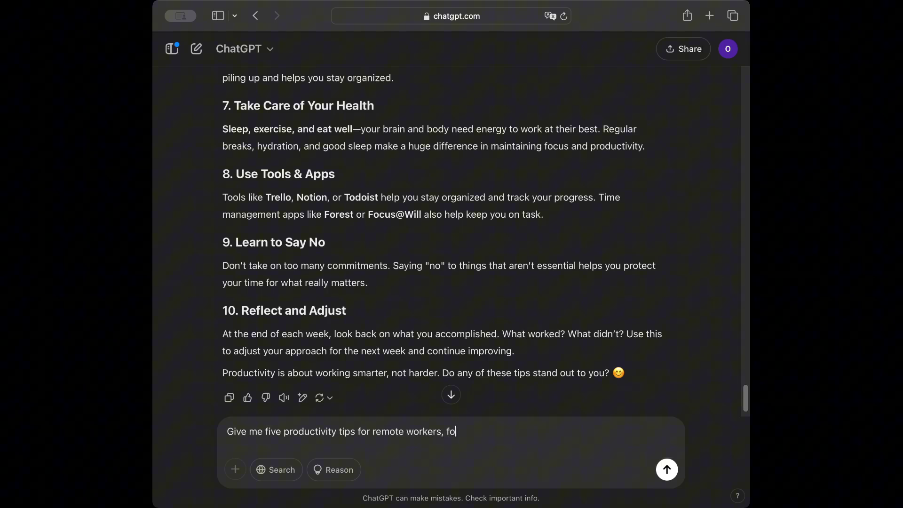
- Send the five remote-worker tips prompt on time management, distractions, work-life balance, tools and motivation
text(cusing on: - Time M)
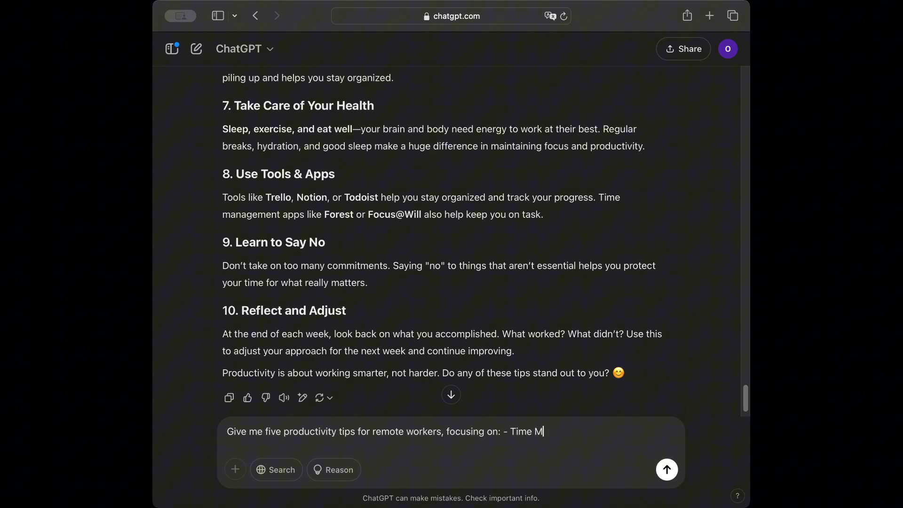
text(anagement, - Avoiding dist)
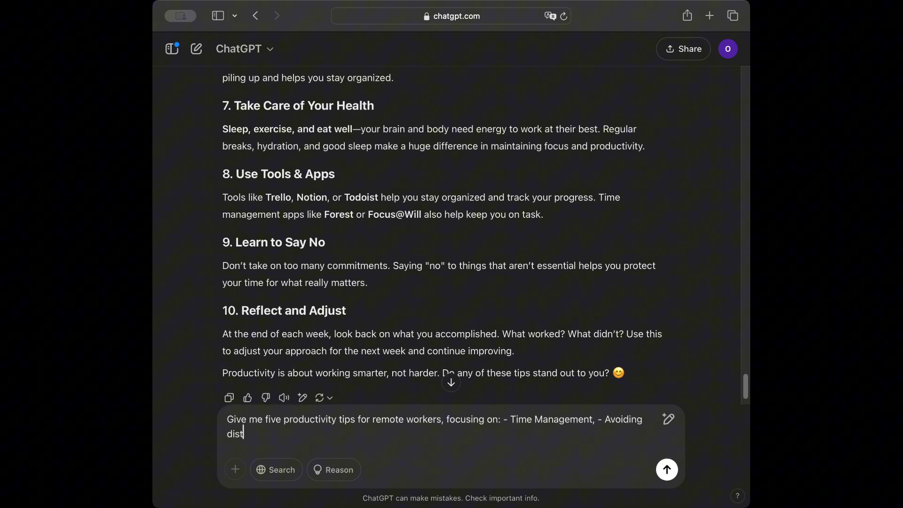
text(ractions, - Work)
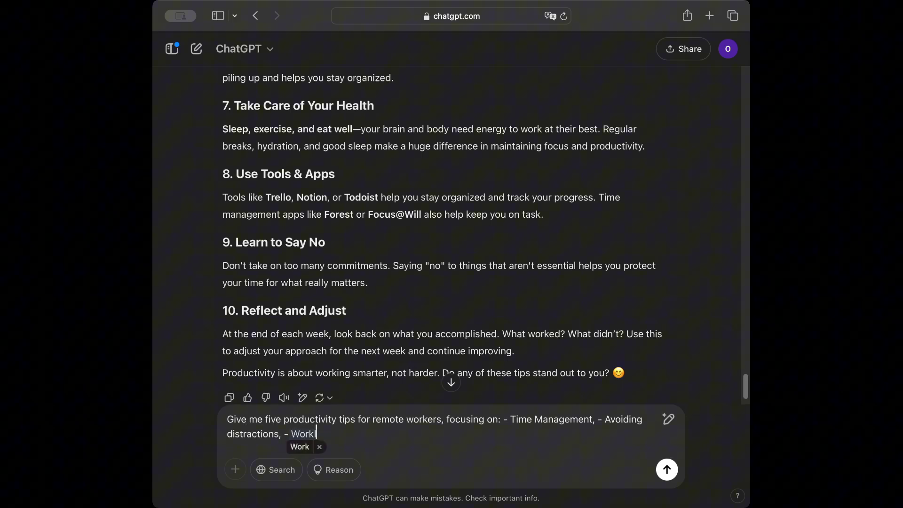
text(-life balance,)
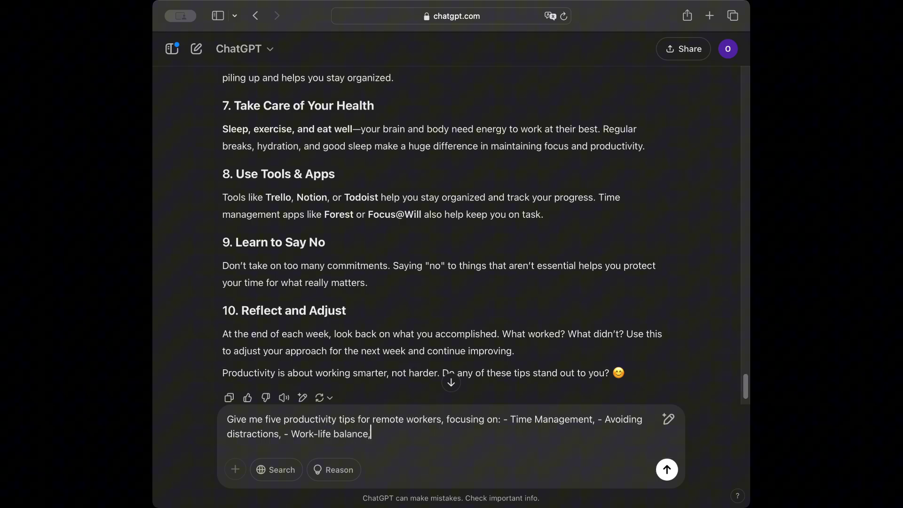
text( -Using productivity tools,i)
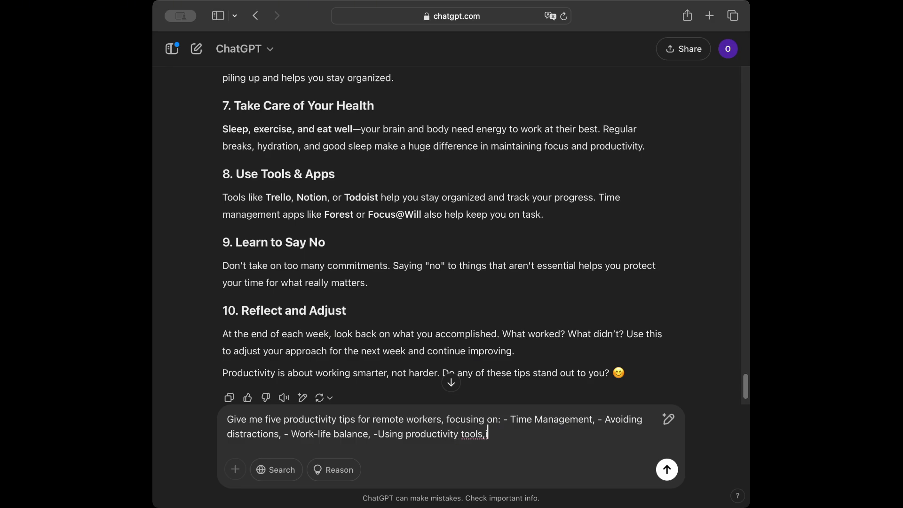
key(BackSpace)
text(- Staying Motivated)
key(Return)
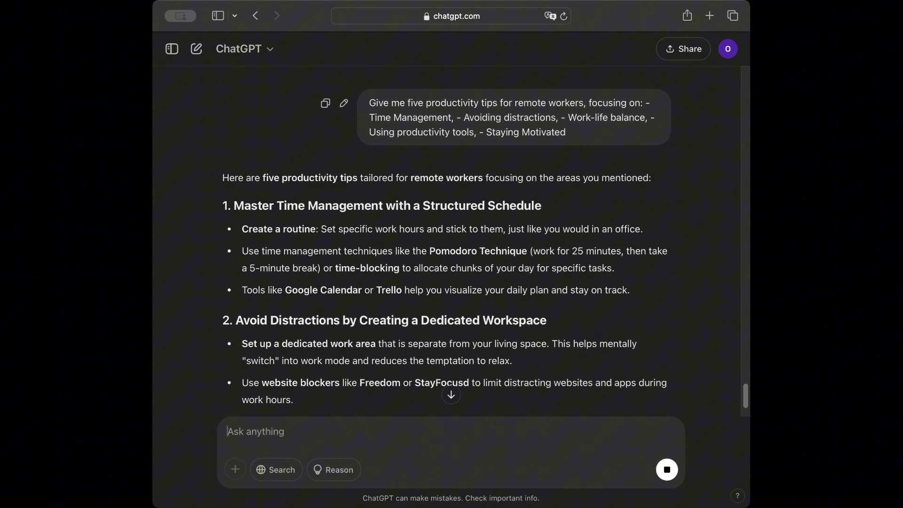
- Highlight the prompt's focus-area list and scroll to the end of the five-tip reply
drag(566, 132, 369, 102)
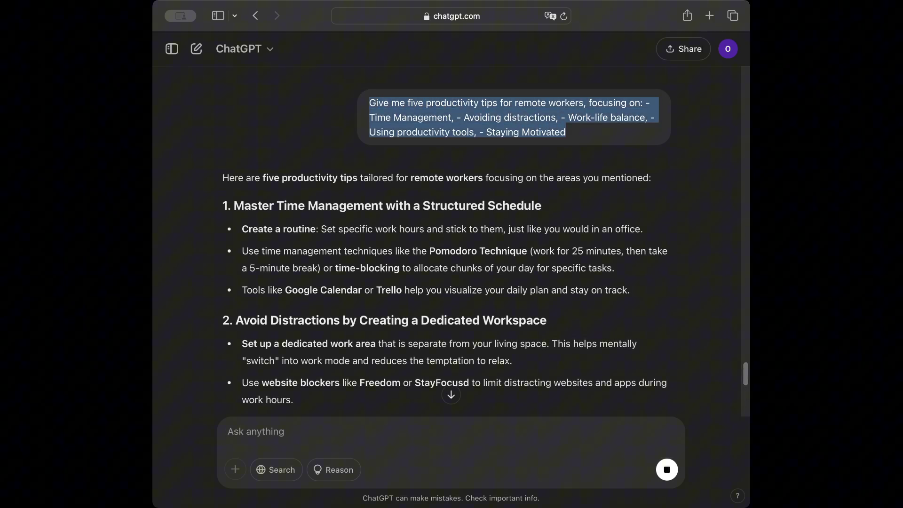
click(588, 117)
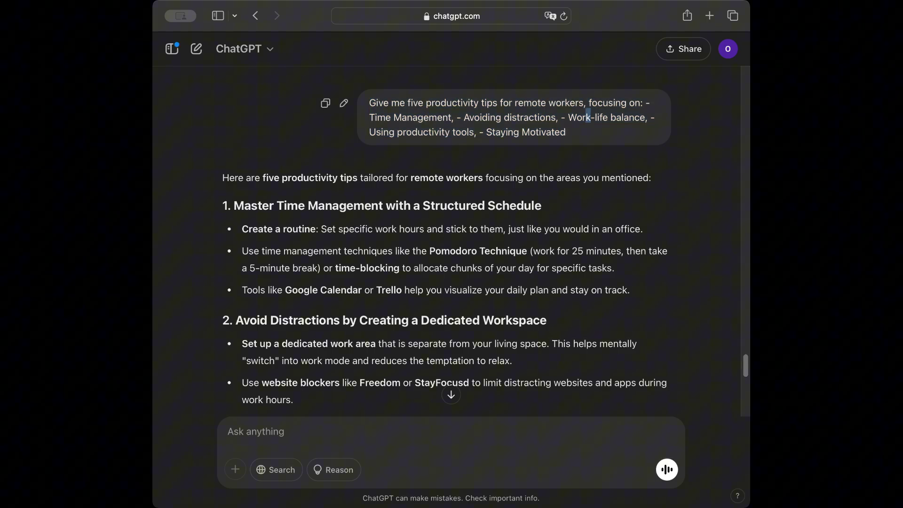
drag(647, 103, 566, 132)
scroll(448, 245, down, 10)
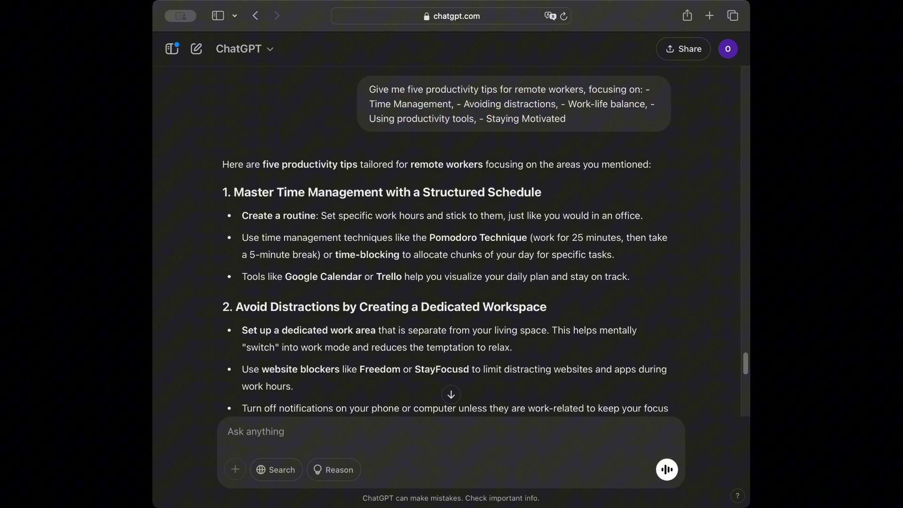
scroll(447, 244, down, 5)
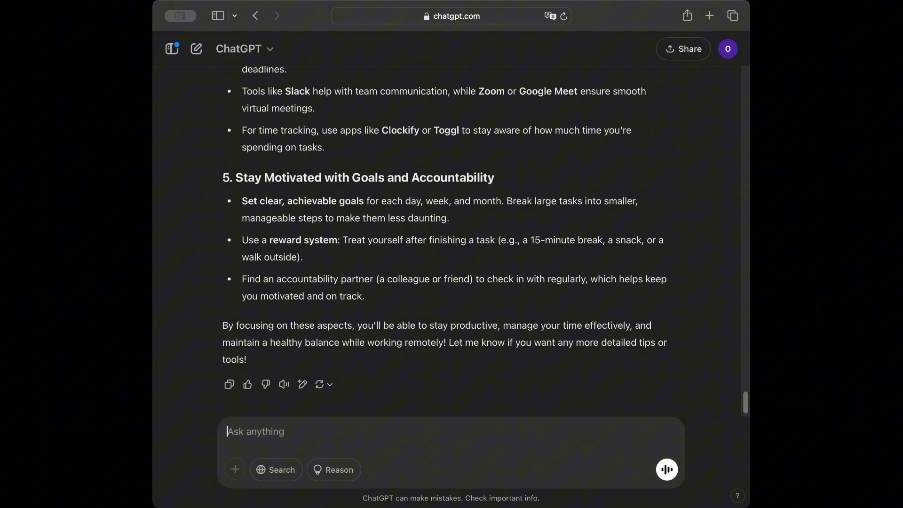
- Ask for quantum physics simply for a high schooler, then as a humorous casual blog post
text(Explain q)
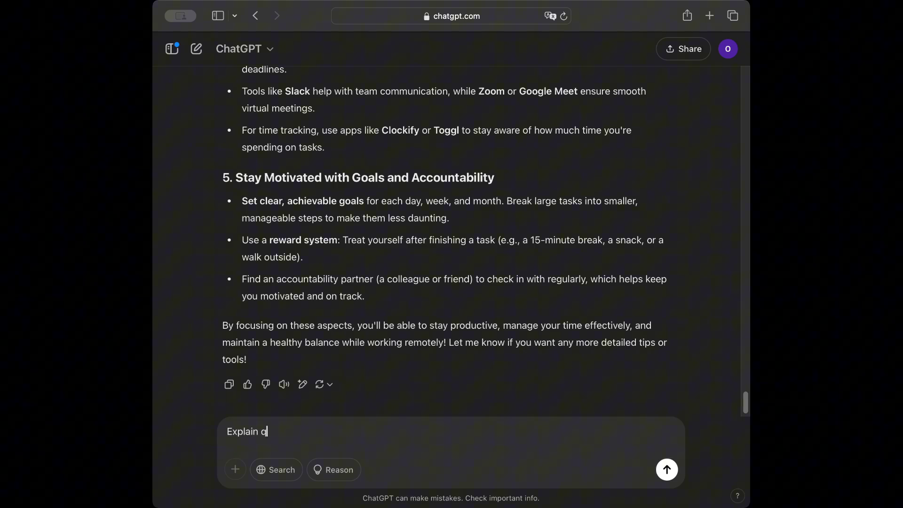
text(uantum physics in simple term)
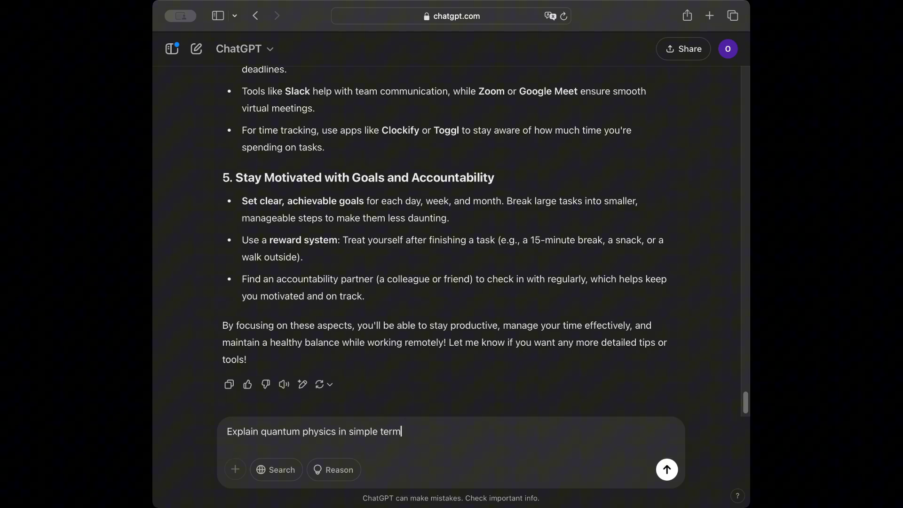
text(s for a high school studen)
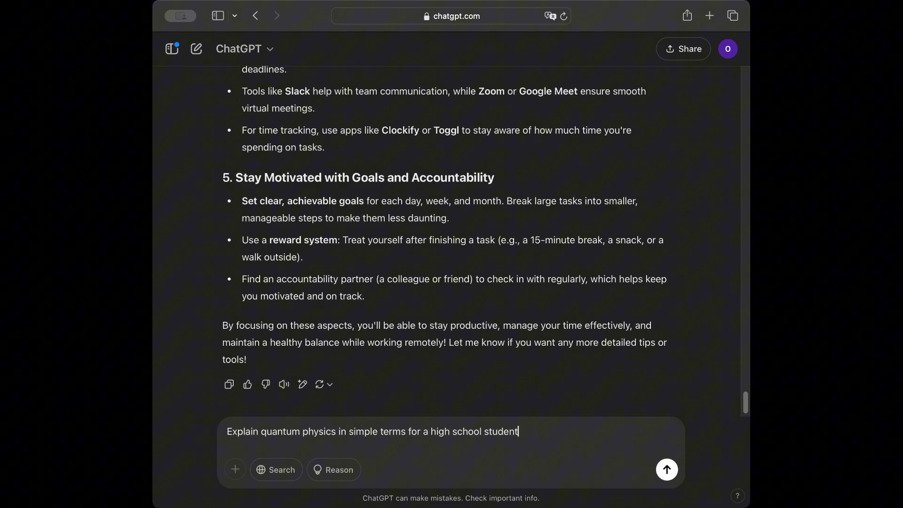
text(t)
key(Return)
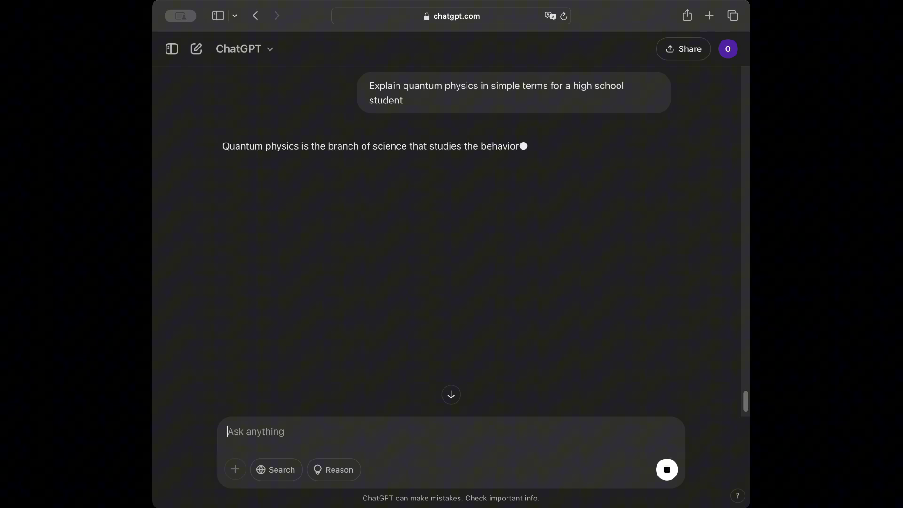
text(Write a humor)
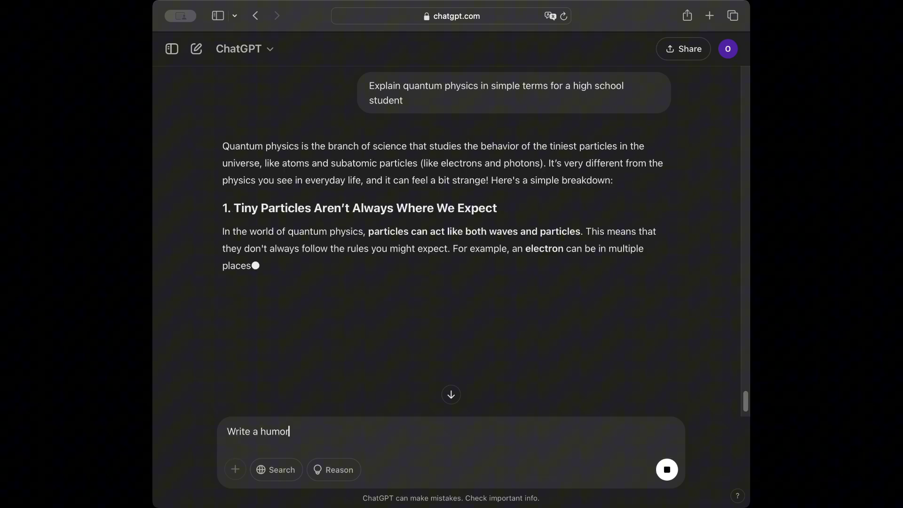
text(ous take on quantum p)
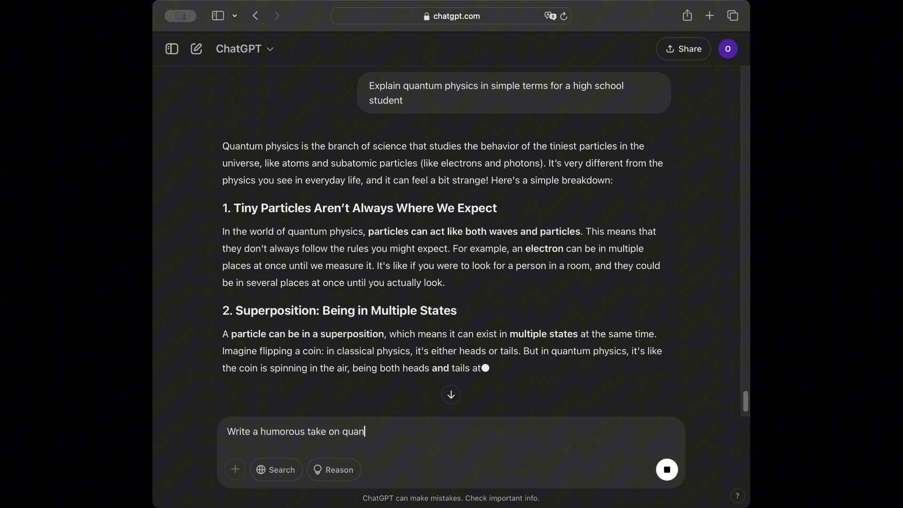
key(BackSpace)
key(BackSpace)
text(phys)
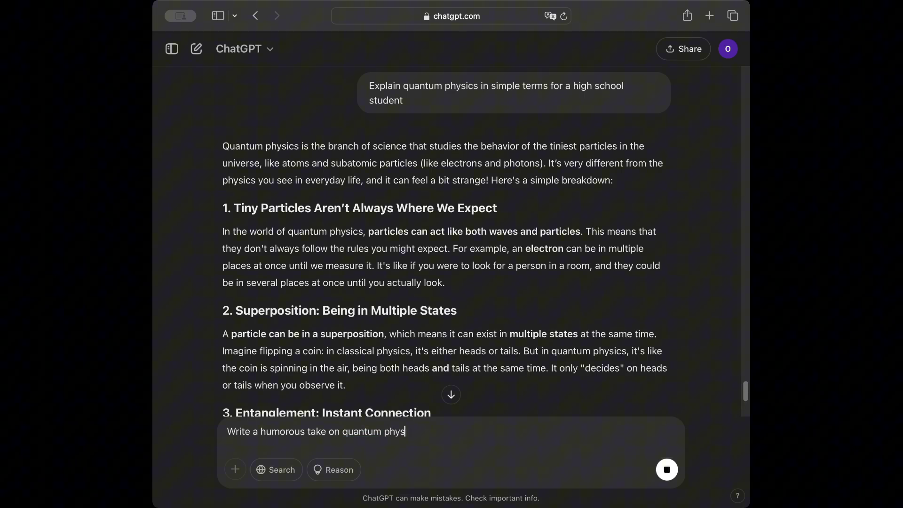
text(ics for a casual blog post)
key(Return)
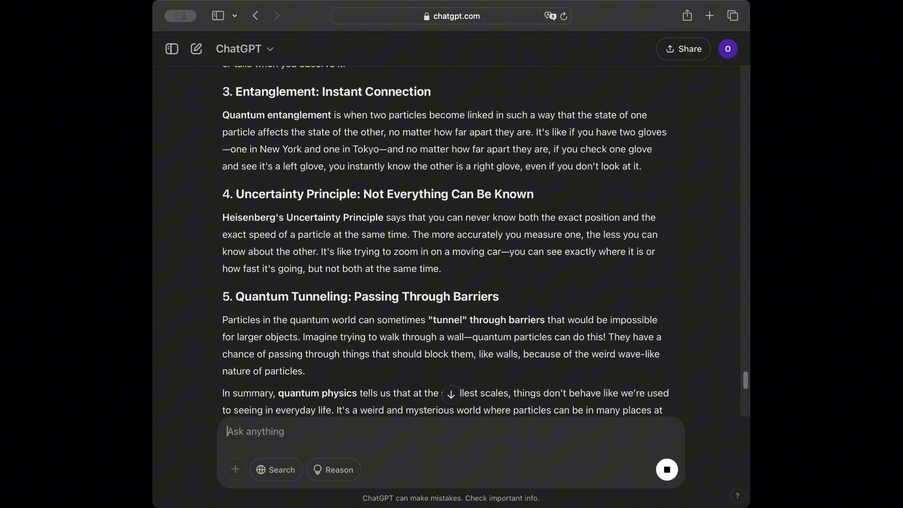
- Scroll through the humorous quantum physics blog post reply
scroll(445, 240, up, 2)
scroll(445, 240, down, 2)
scroll(445, 240, up, 5)
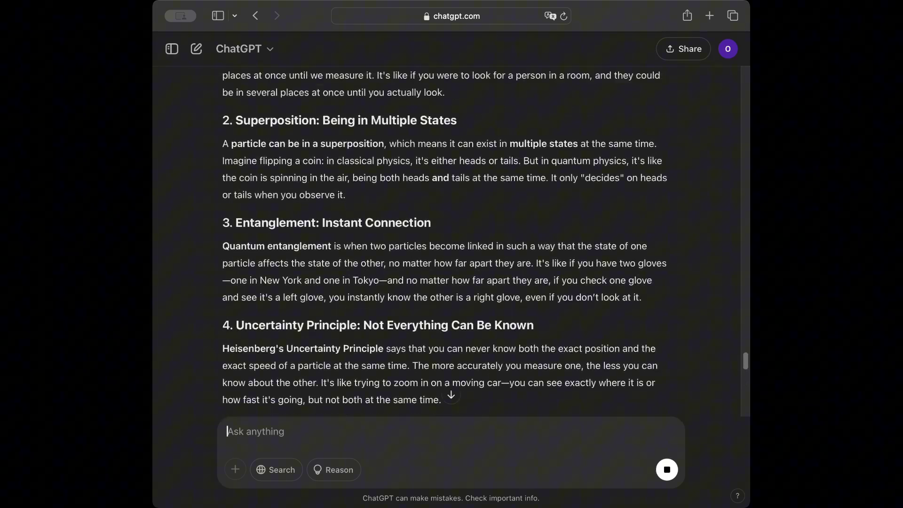
scroll(445, 240, up, 3)
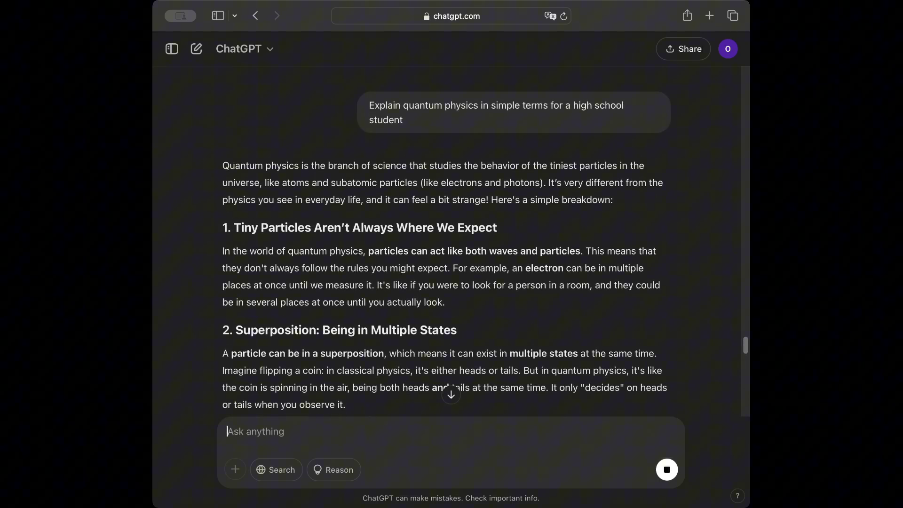
scroll(445, 240, down, 20)
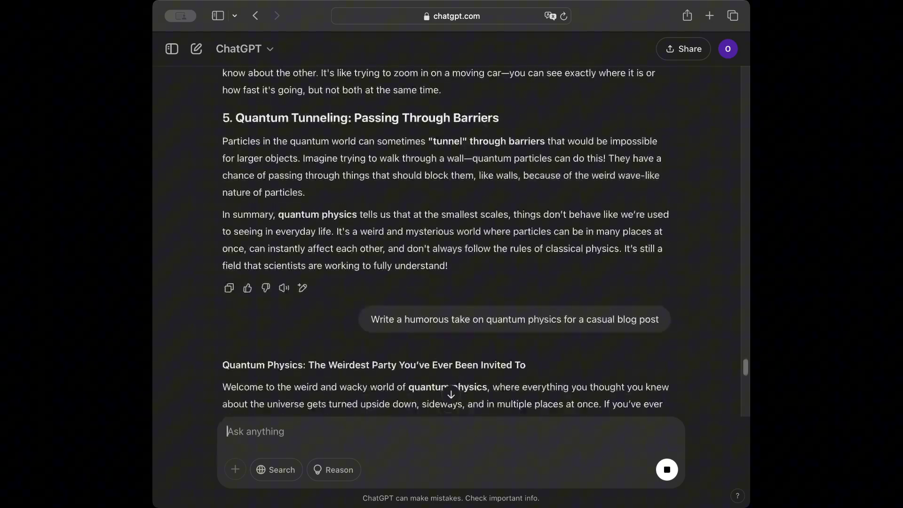
scroll(445, 240, down, 6)
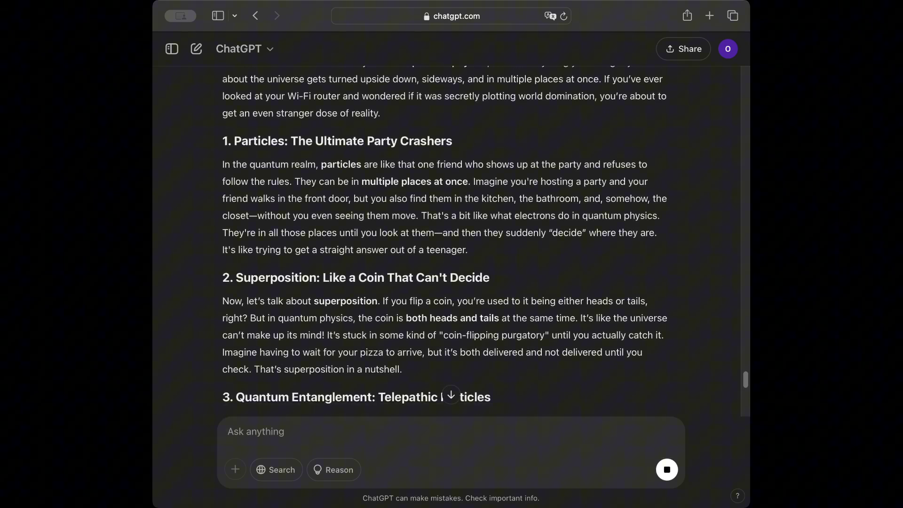
scroll(445, 239, up, 4)
scroll(445, 240, up, 3)
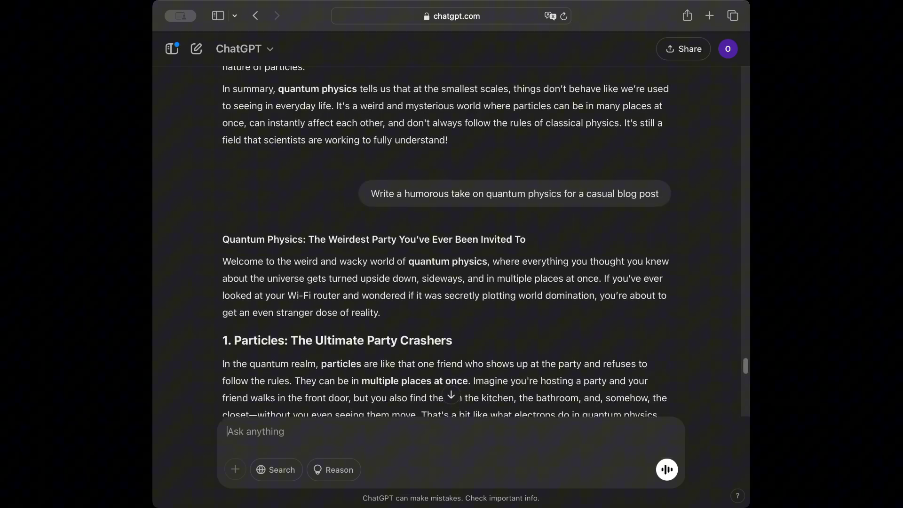
scroll(444, 240, down, 15)
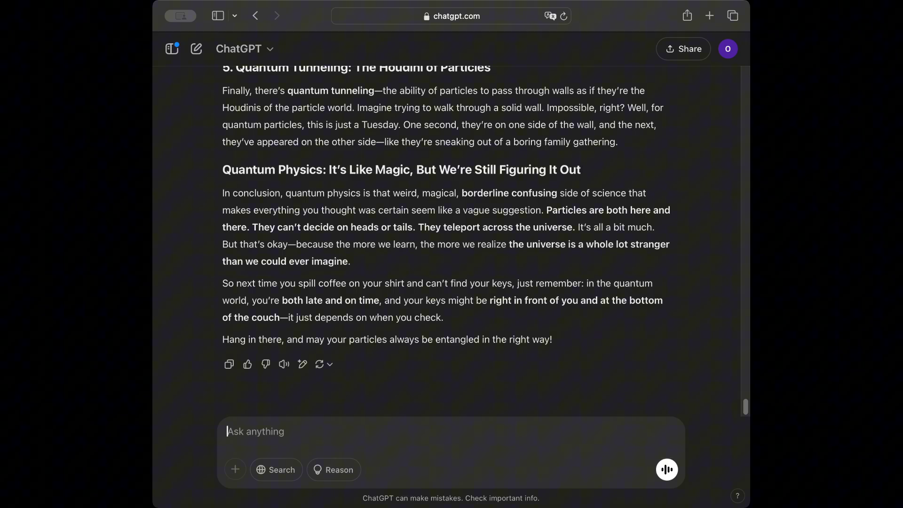
- Send 'Summarize the french revolution', then refine it to its key events in under 100 words
text(Summarize)
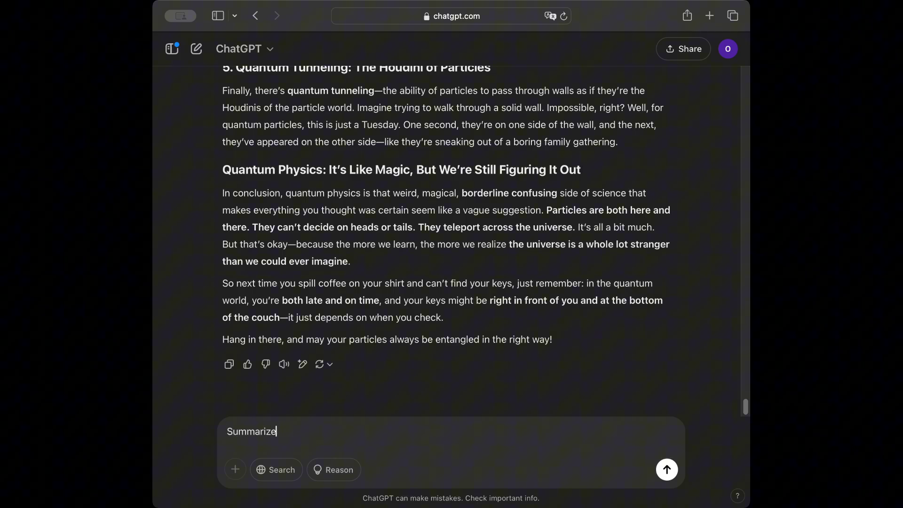
text( the french revolut)
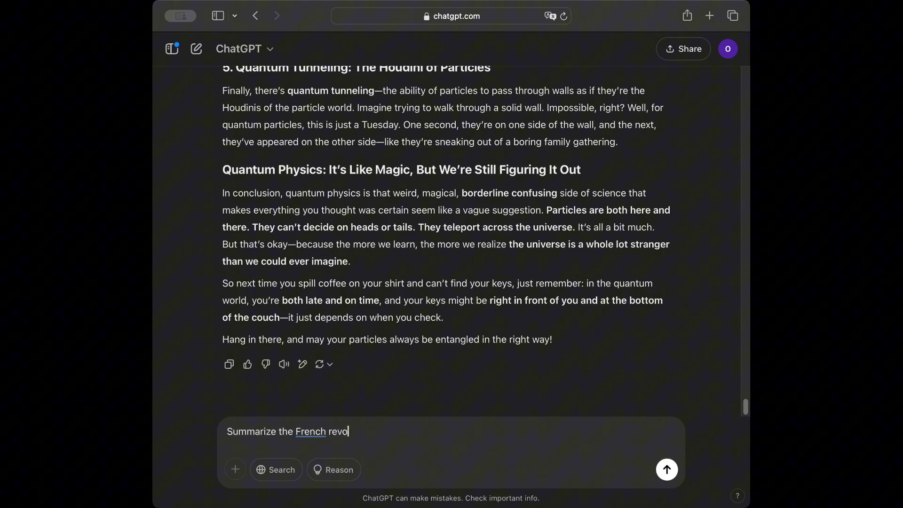
text(ion)
key(Return)
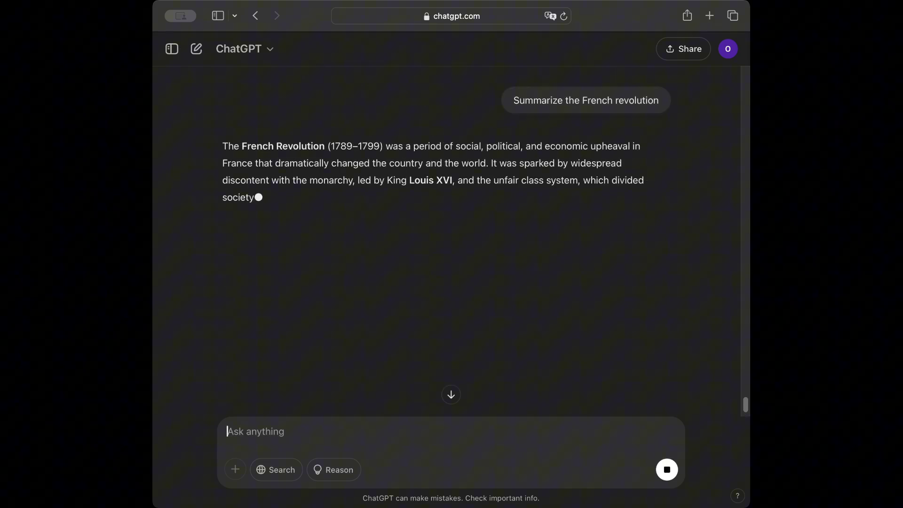
text(Summari)
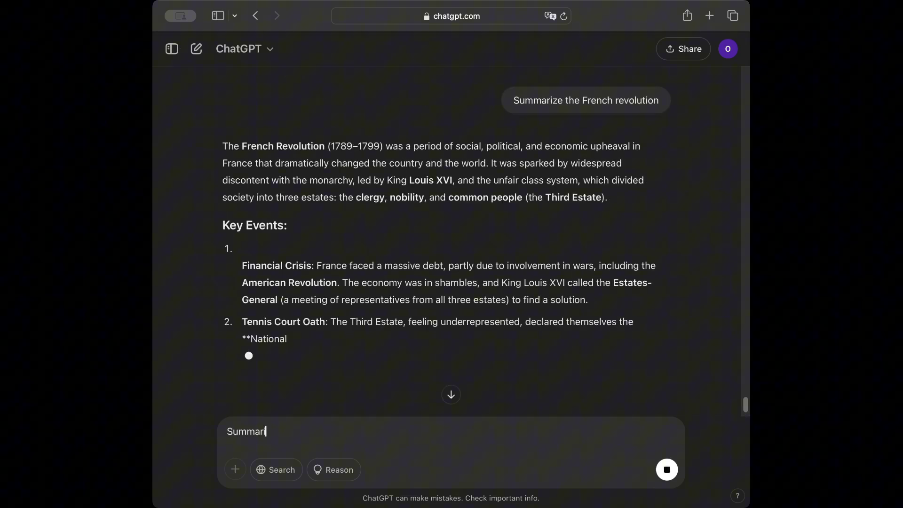
text(ze the key events )
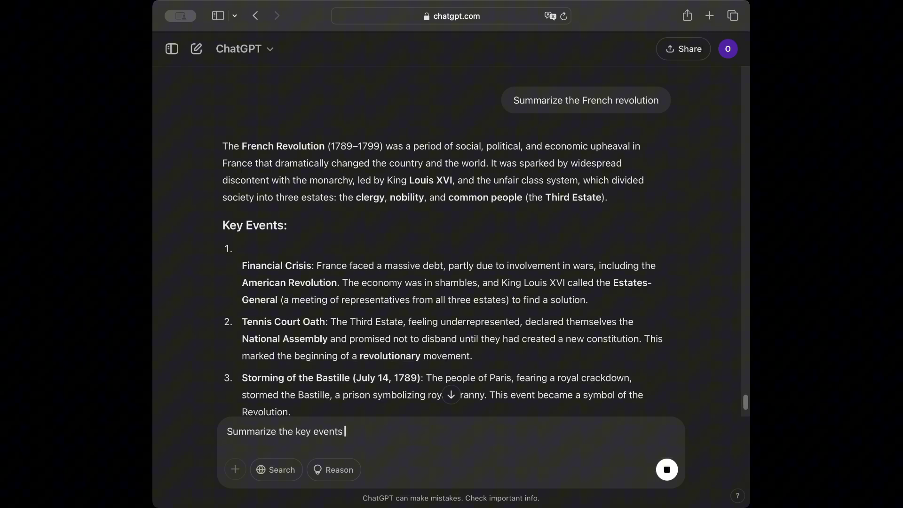
text(of the French Revolution )
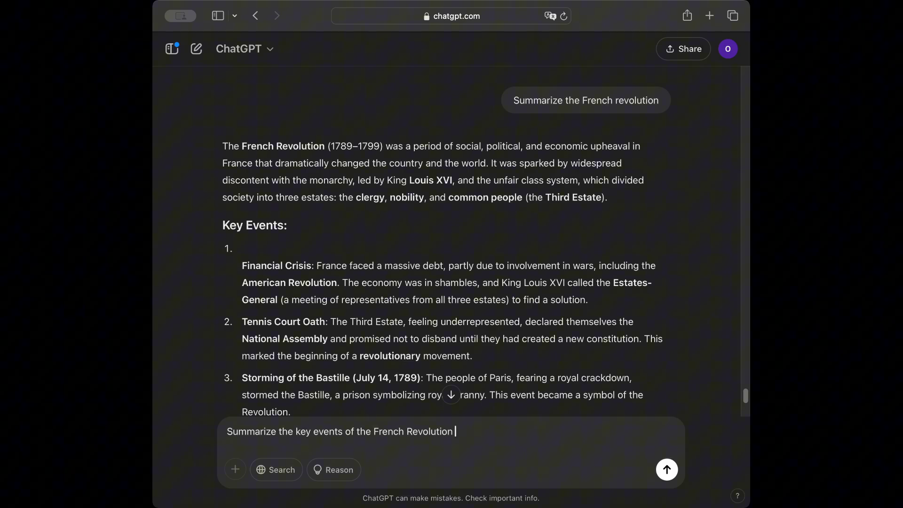
text(in under 100 words)
key(Return)
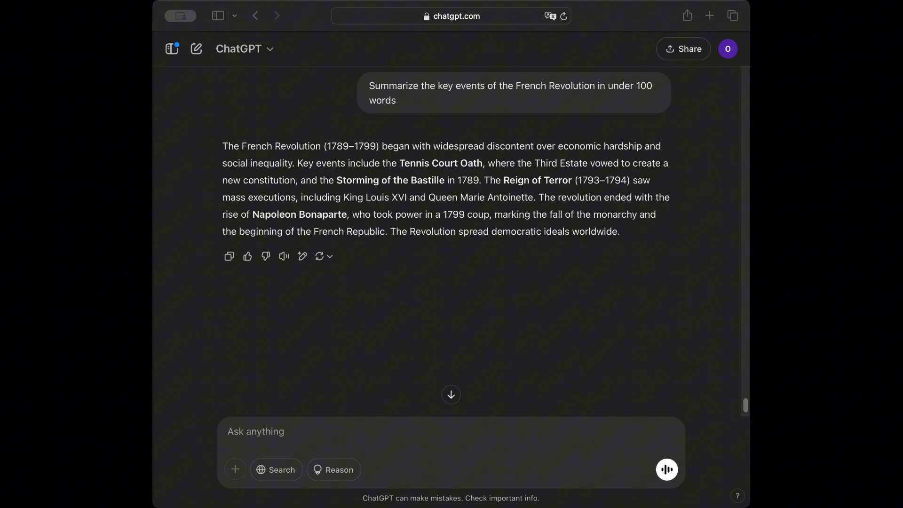
- Ask ChatGPT to act as a financial advisor giving beginner investment strategies, and follow the reply
text(Act)
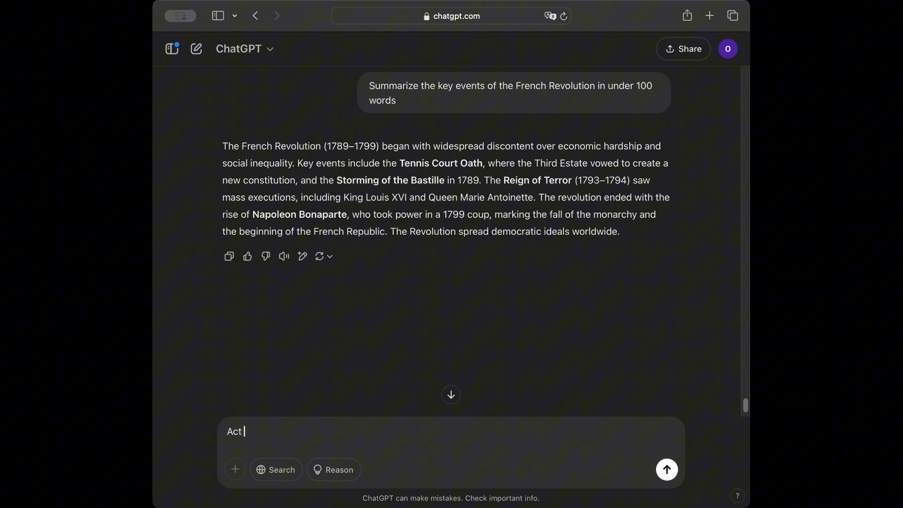
text( as a financial advisor and give me investment strategie)
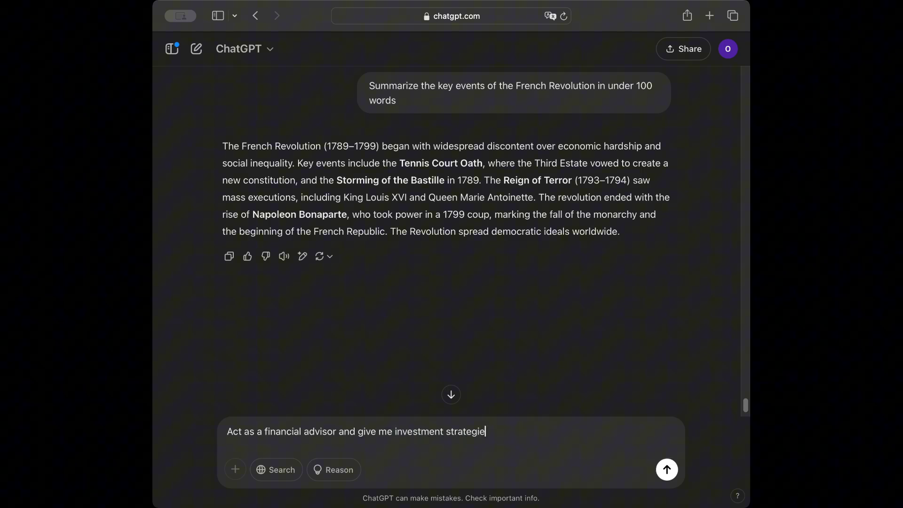
text(s for beginners)
key(Return)
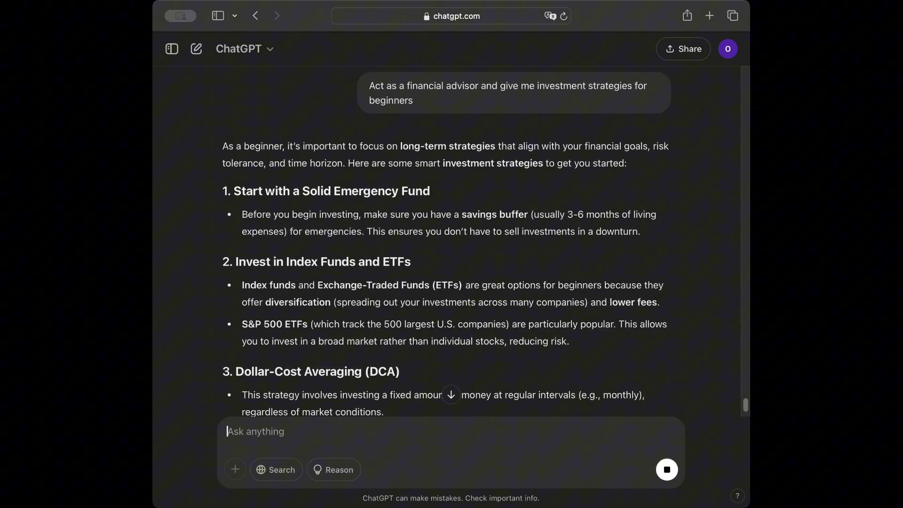
scroll(445, 240, down, 10)
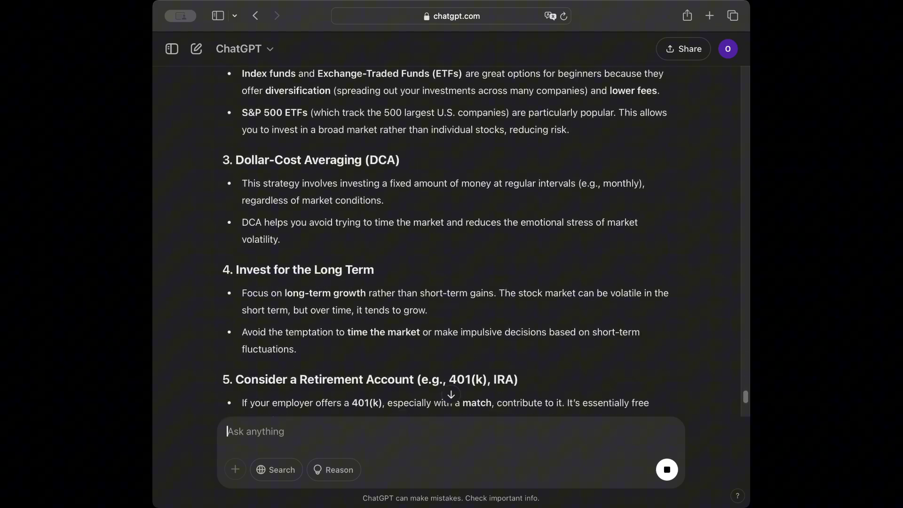
- Request a personal trainer's 4-week beginner bodyweight workout plan, then review Workouts A, B and the tips
text(Yo)
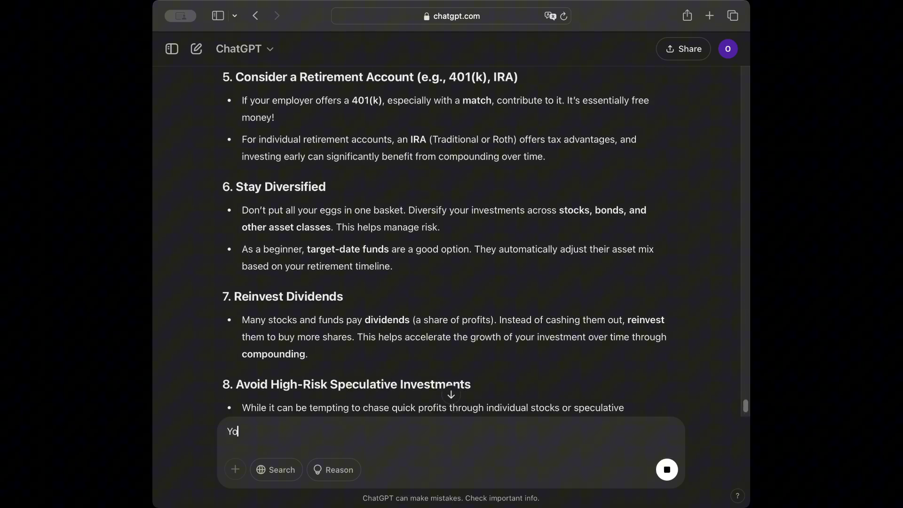
text(u are a personal )
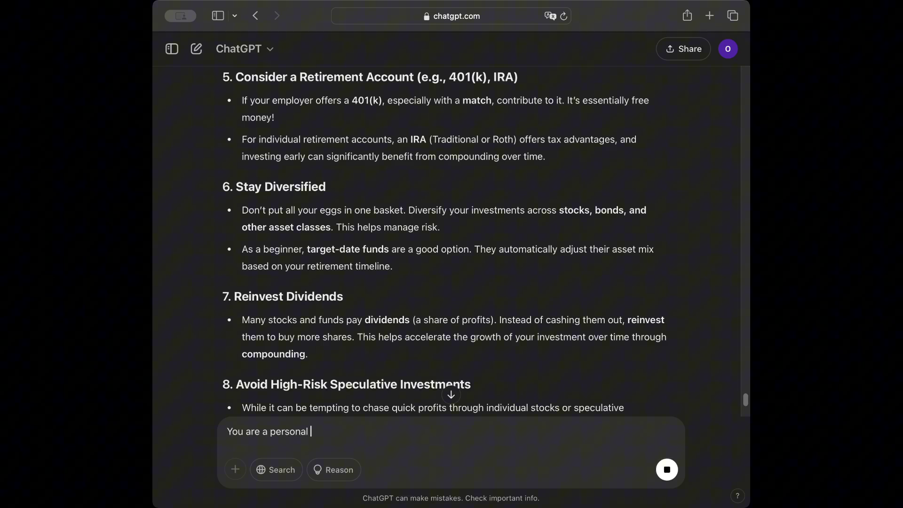
text(trainer. Create a 4-week )
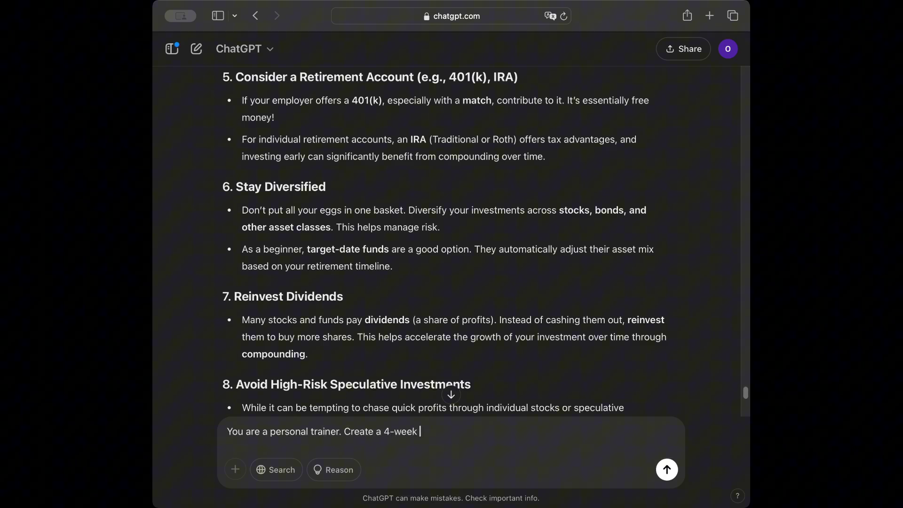
text(beginner workout)
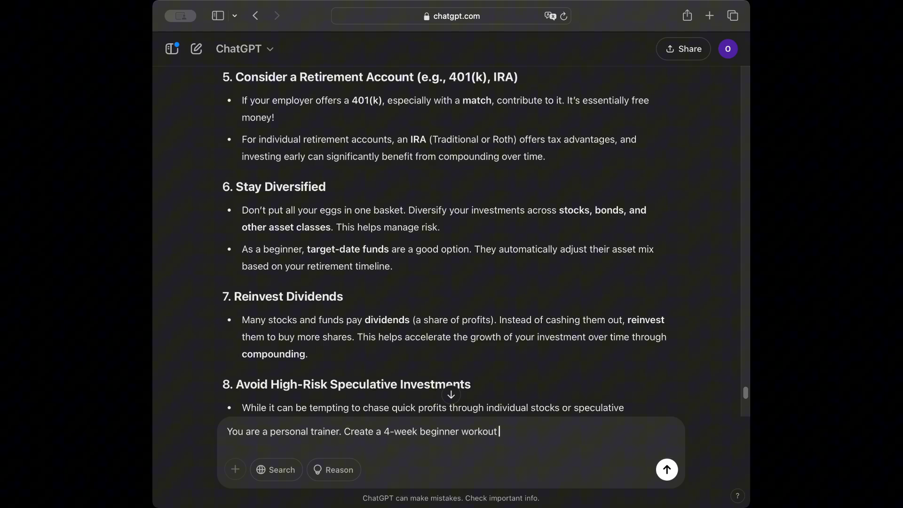
text( plan using only bodyweight)
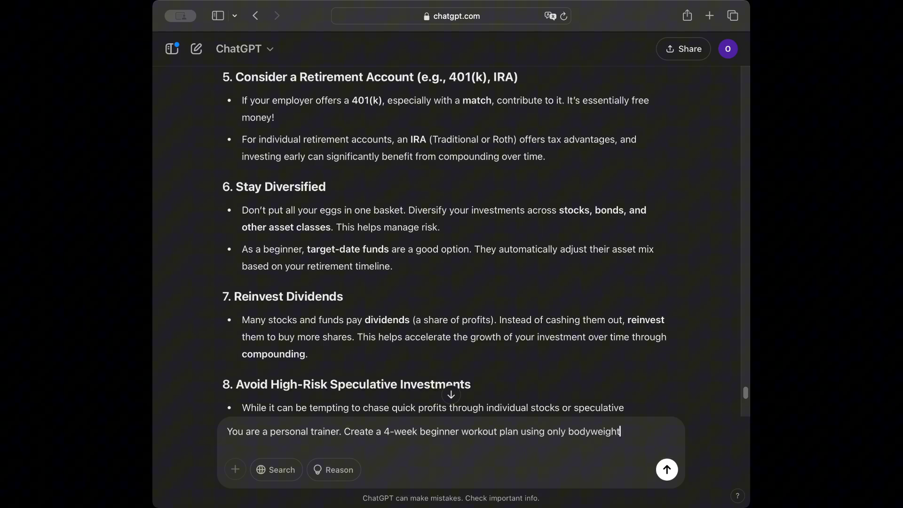
text( exercises)
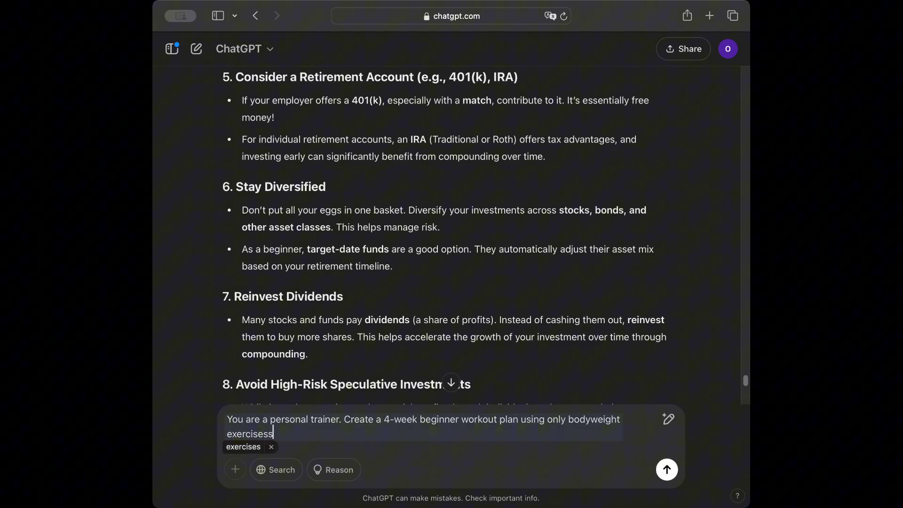
key(Return)
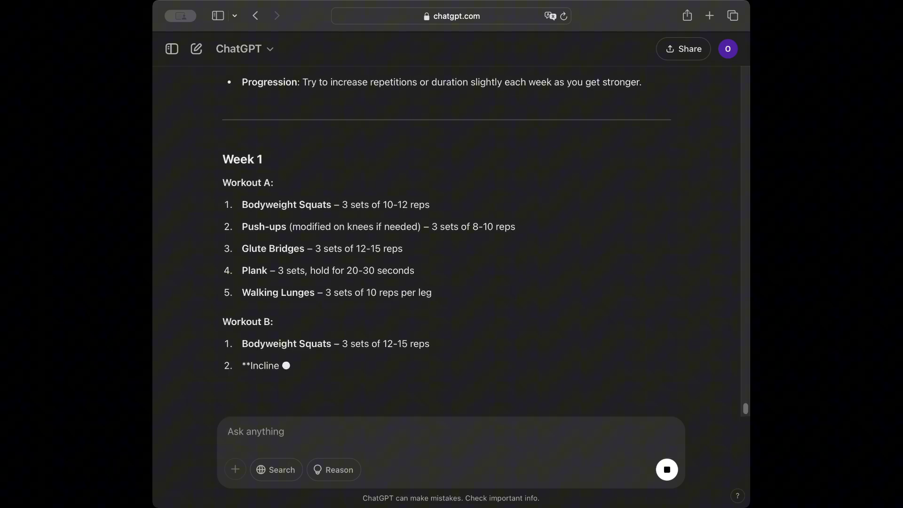
mouse_move(258, 318)
mouse_down()
mouse_move(238, 317)
mouse_move(262, 318)
mouse_up()
triple_click(247, 318)
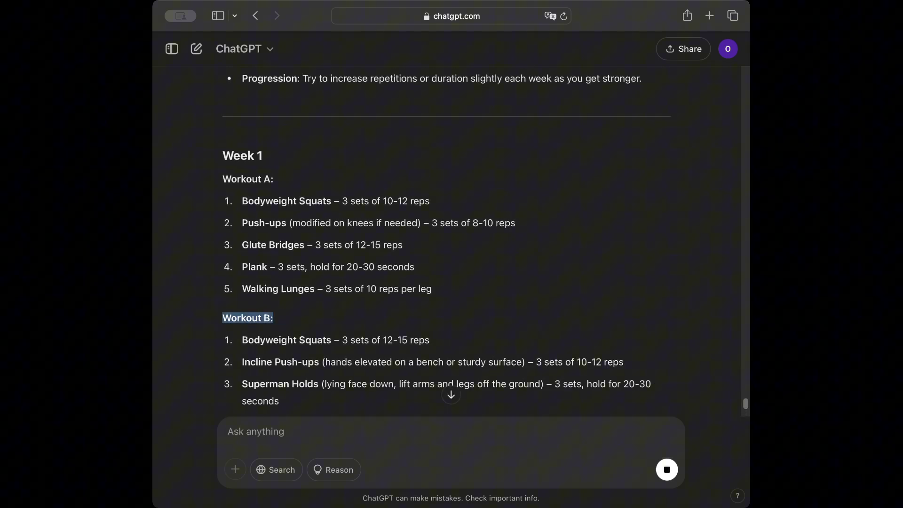
triple_click(248, 178)
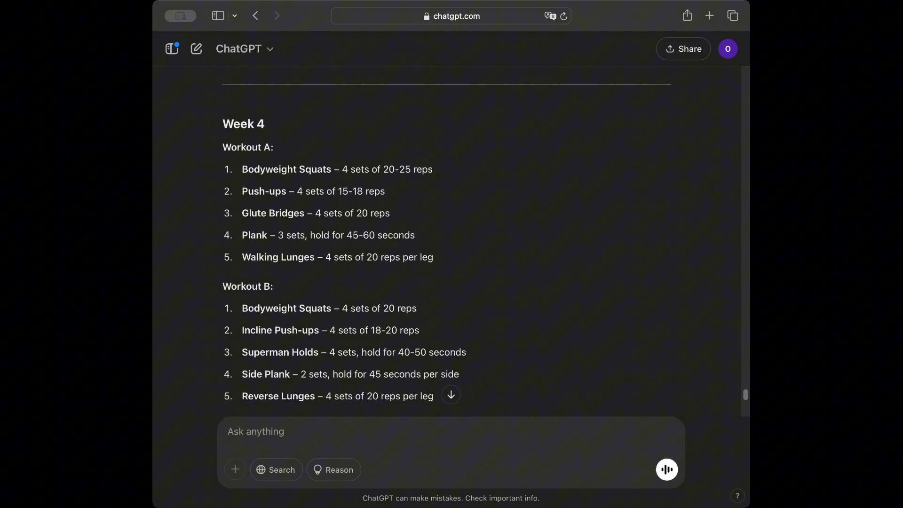
scroll(449, 394, down, 5)
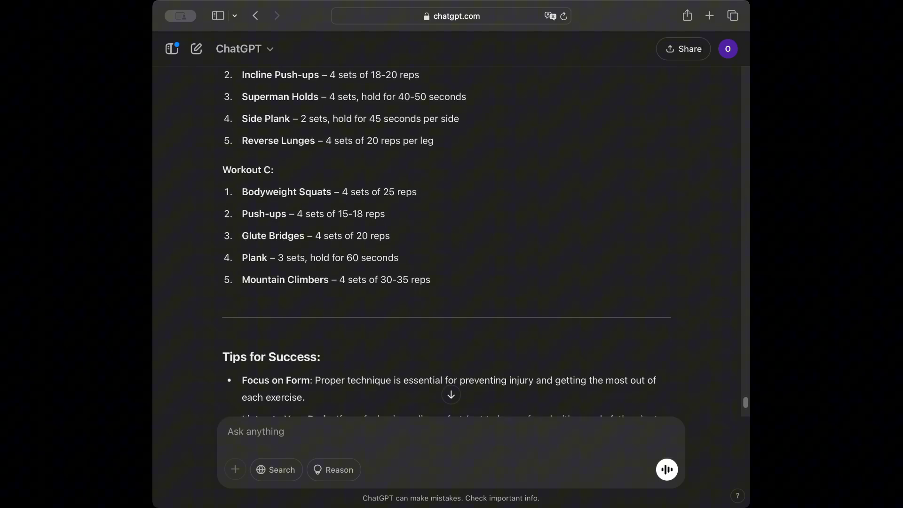
scroll(446, 241, down, 5)
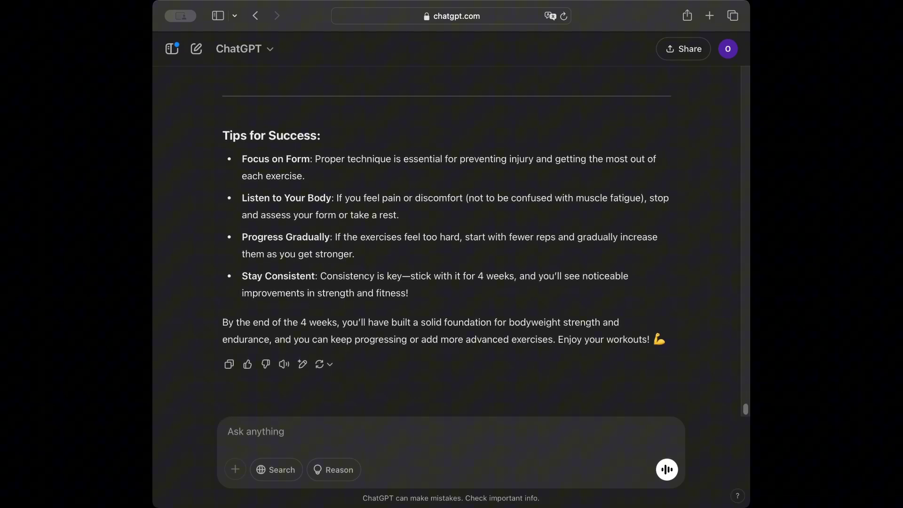
- Ask ChatGPT for a detailed business plan for a coffee shop in New York
text(W)
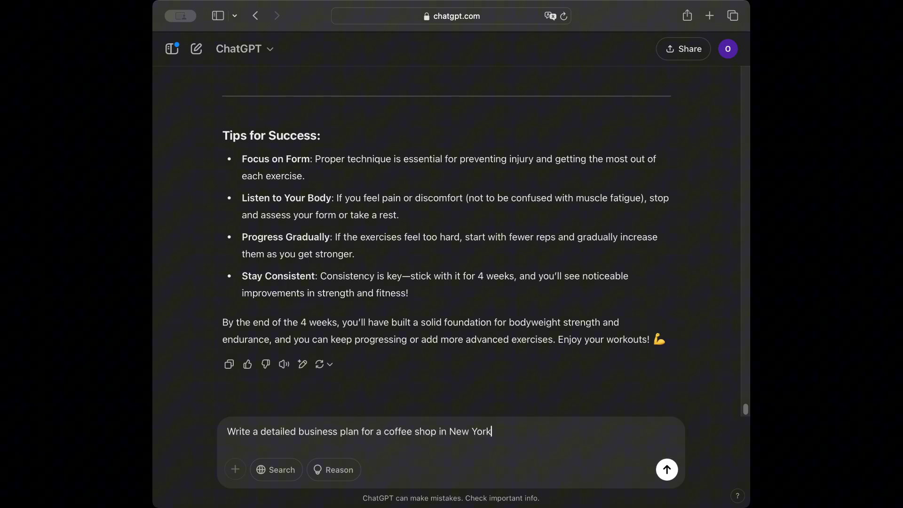
key(Return)
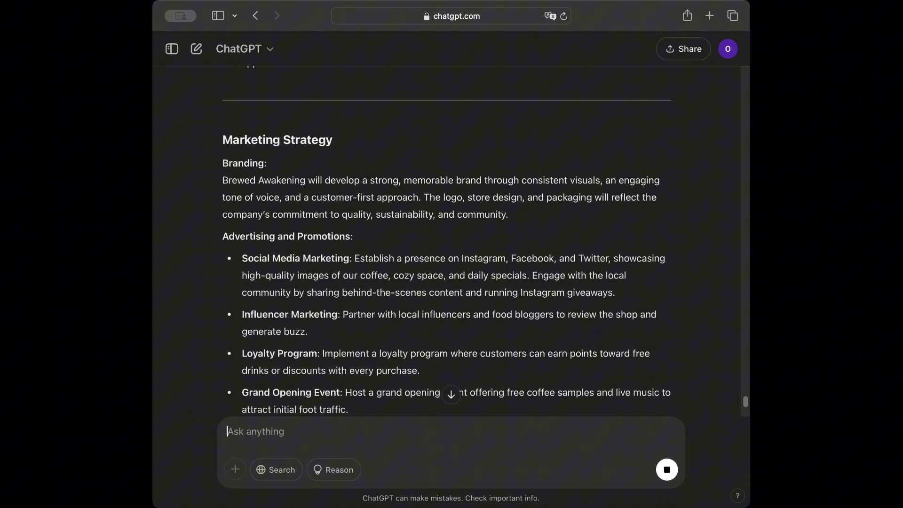
- Send '1 - Give me a detailed outline for a coffee shop business plan'
text(1 - Giv)
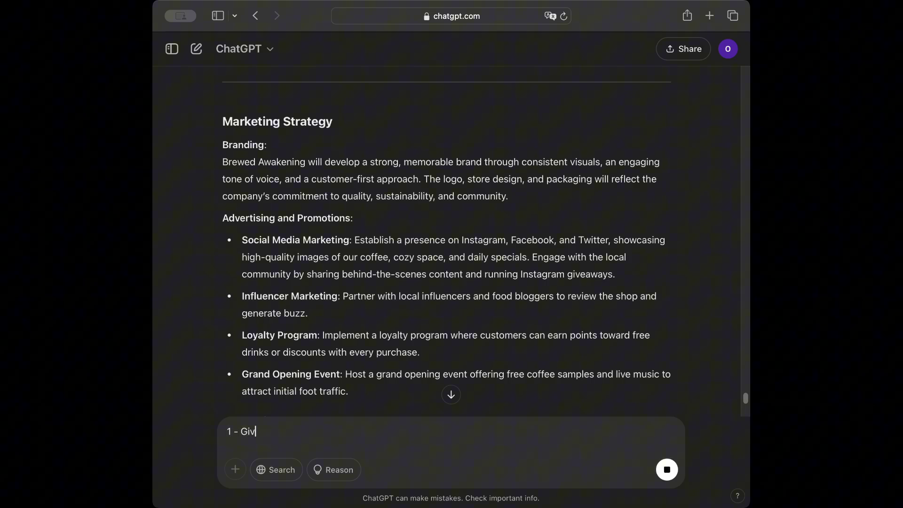
text(e me an outline f)
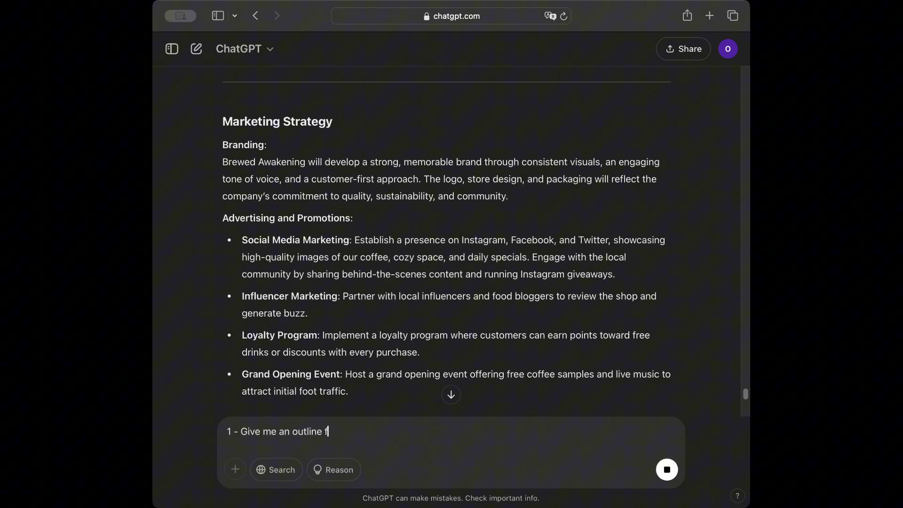
text(or a coffee shop)
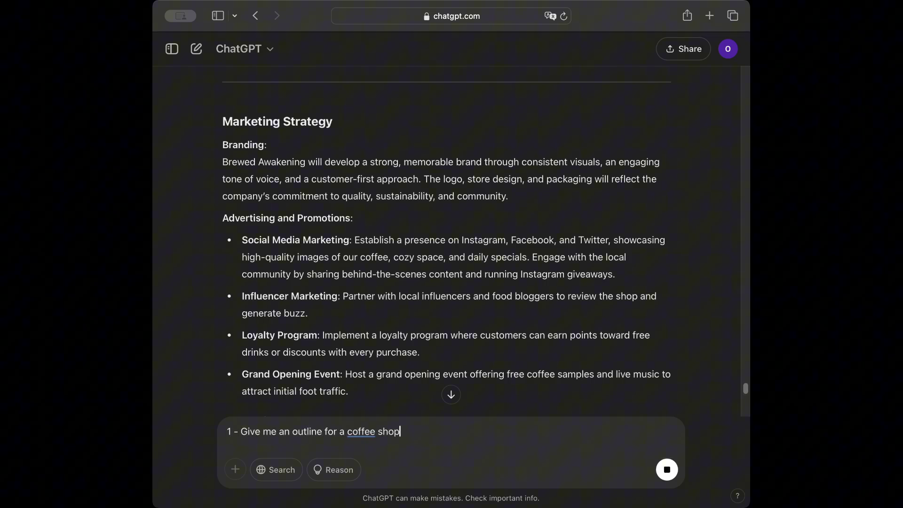
text( business plan)
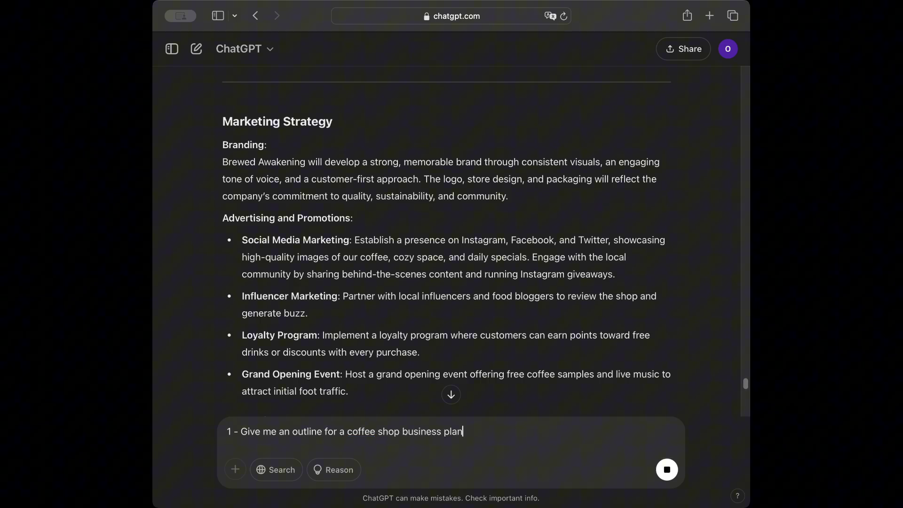
scroll(450, 398, down, 20)
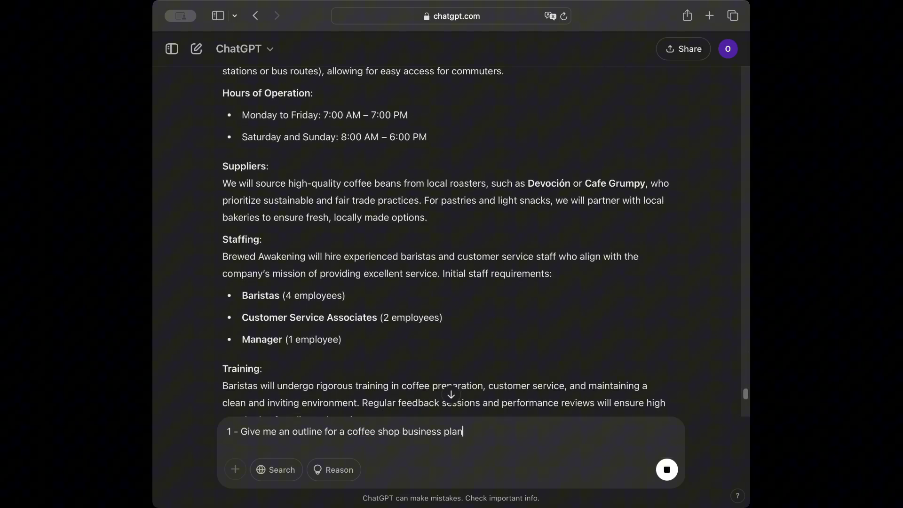
scroll(446, 240, down, 8)
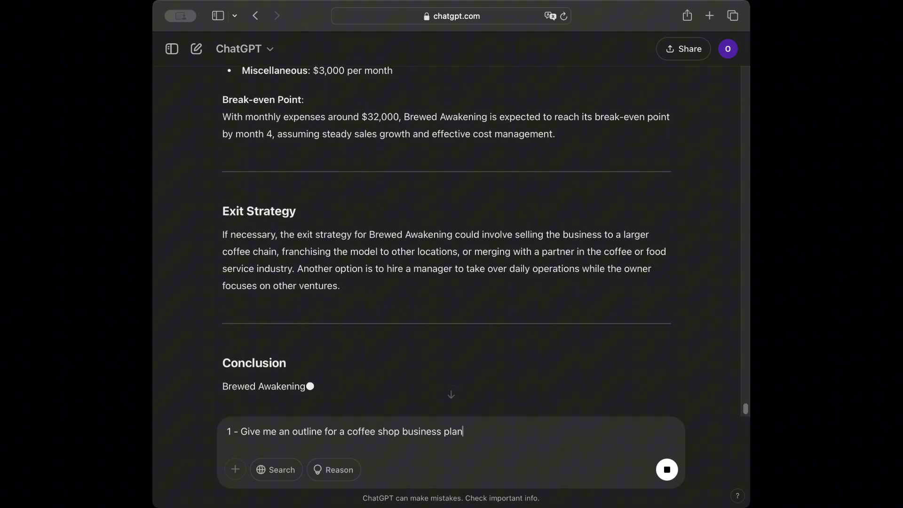
scroll(446, 239, down, 4)
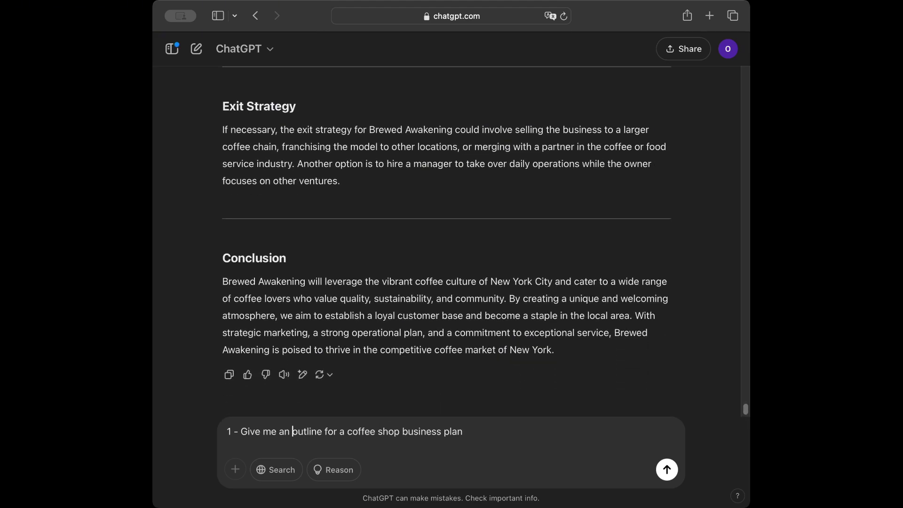
text(detailed)
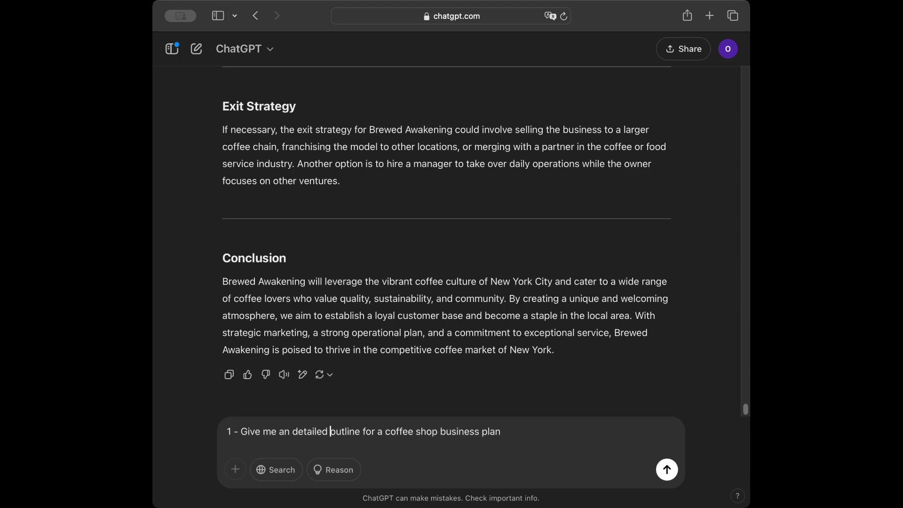
key(Return)
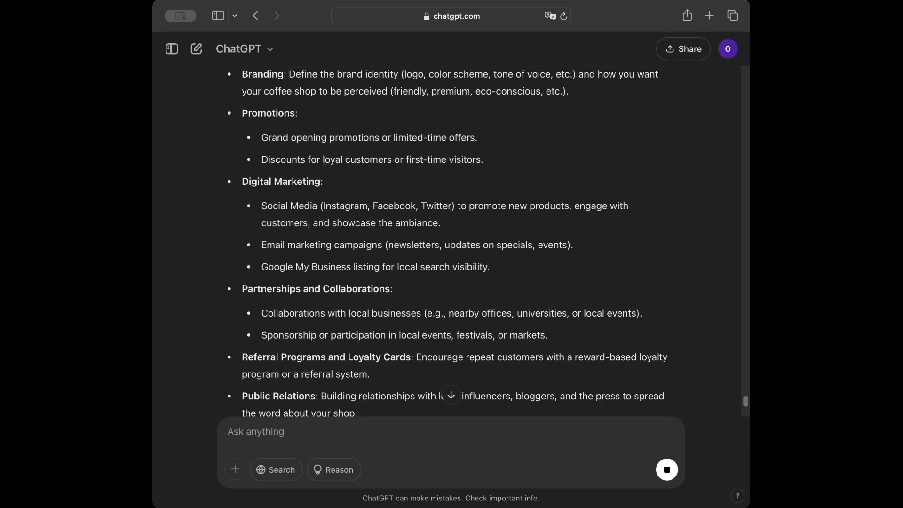
- Request a detailed executive summary of all bullet points from the previous response
scroll(450, 235, up, 20)
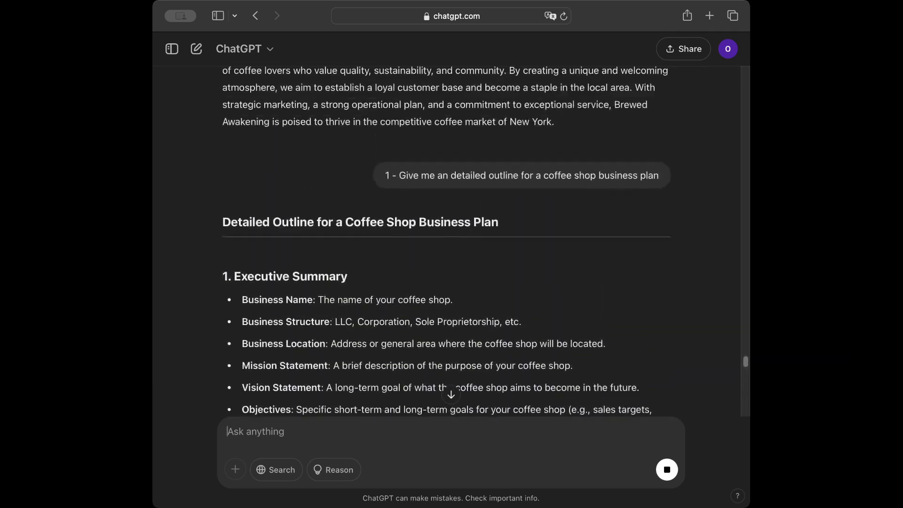
scroll(451, 235, up, 20)
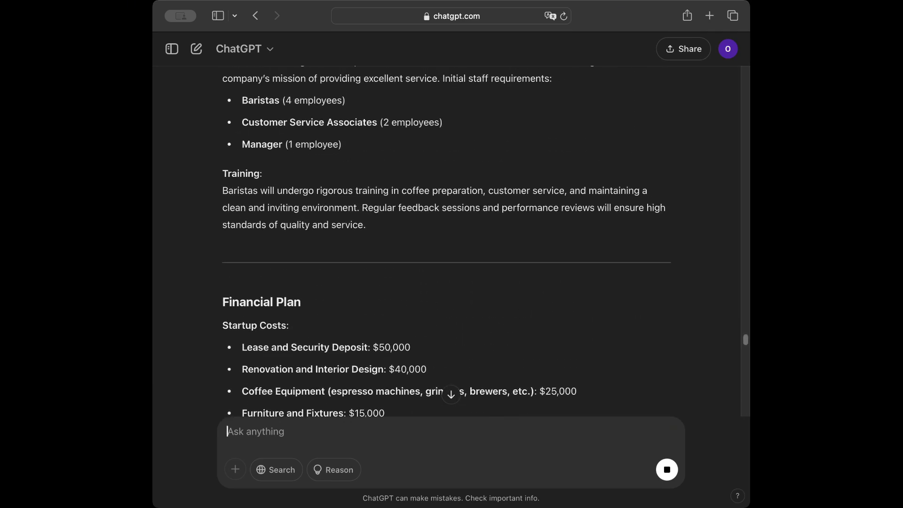
scroll(450, 235, down, 10)
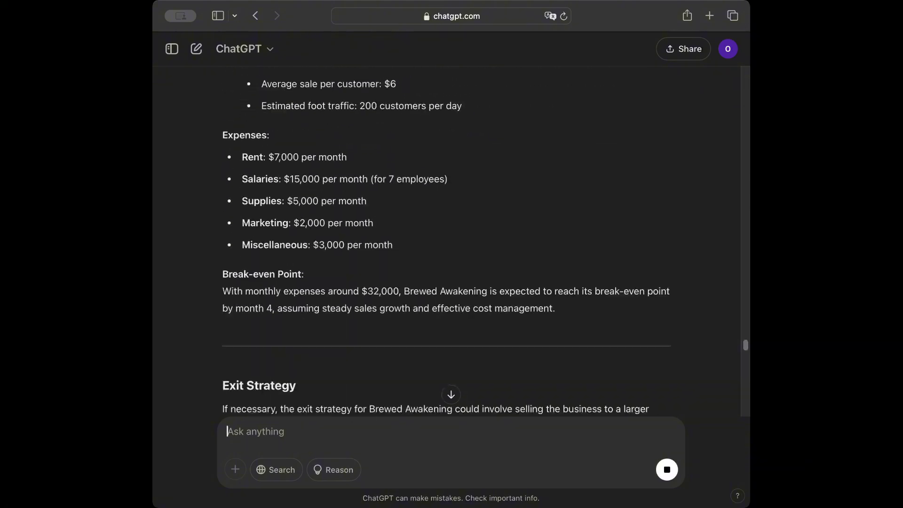
scroll(450, 235, down, 8)
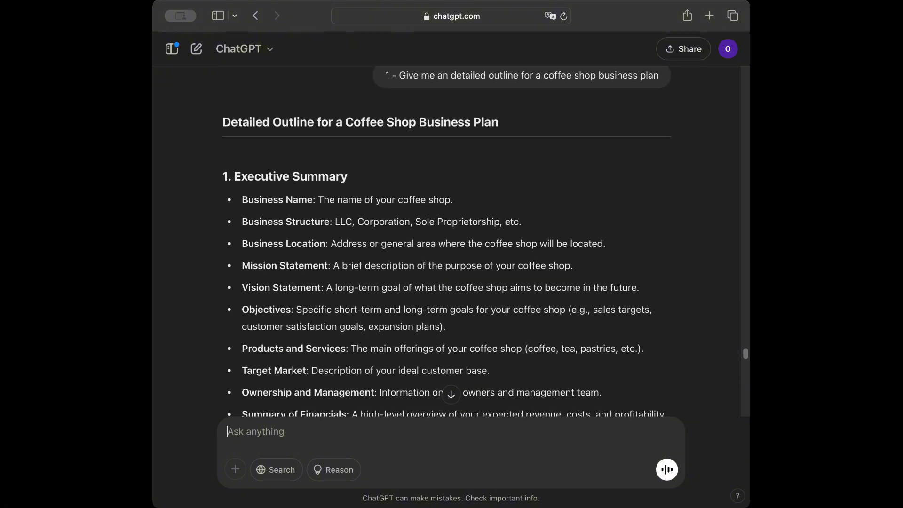
text(Now give me the ex)
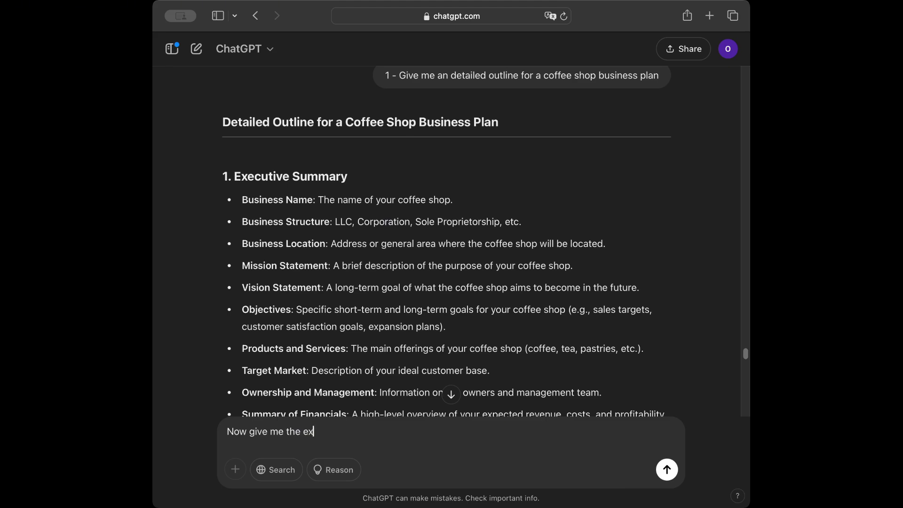
text(ecutive summary deilted)
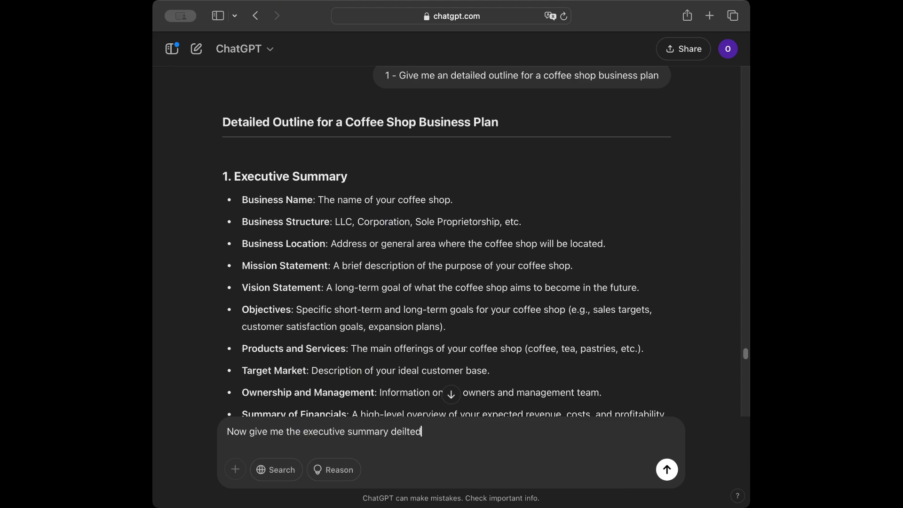
key(BackSpace)
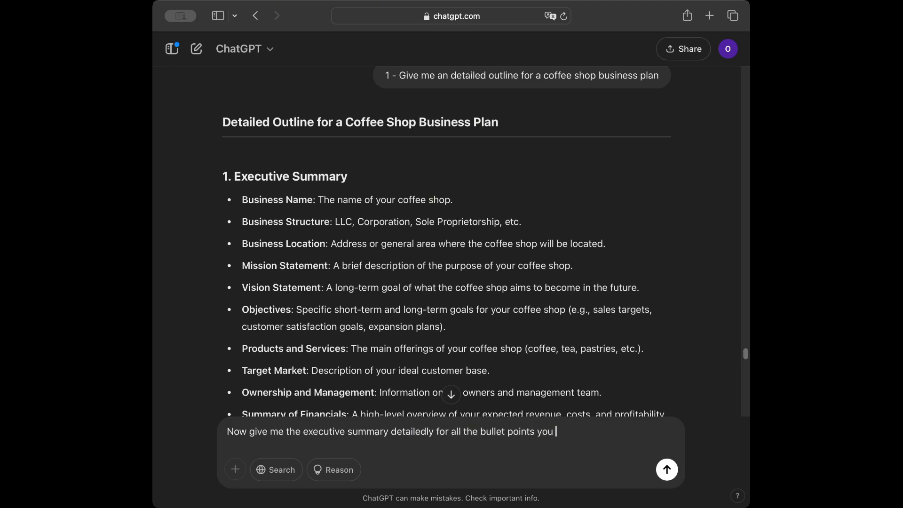
text(generate in the pre)
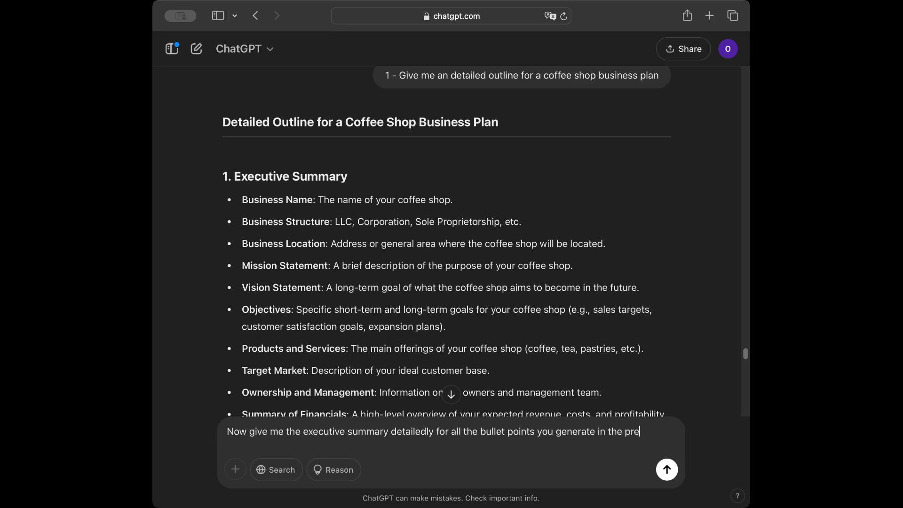
text(vious response)
key(Return)
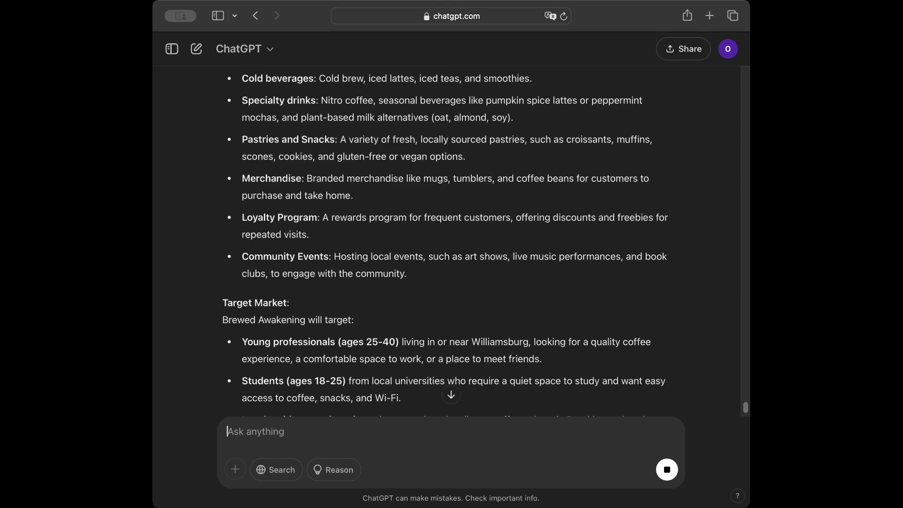
- Read through the executive summary, then start a new empty chat
scroll(445, 242, down, 8)
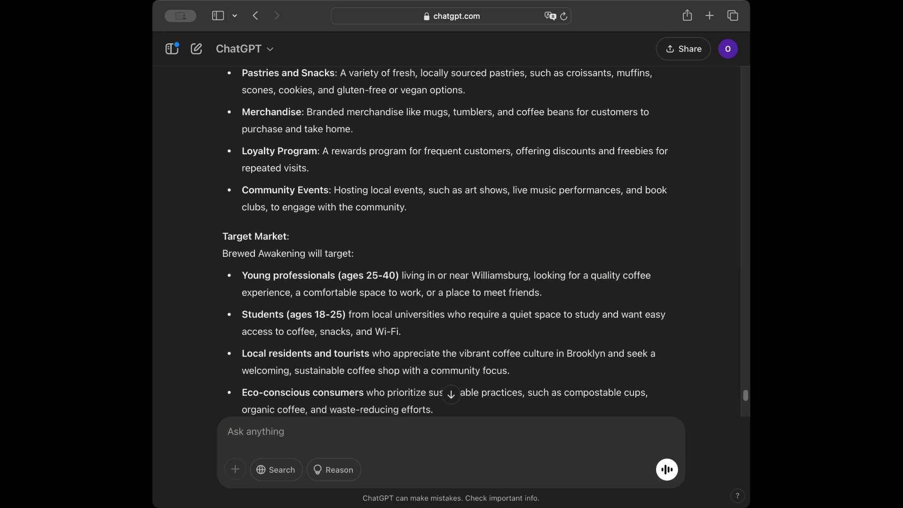
scroll(444, 242, down, 6)
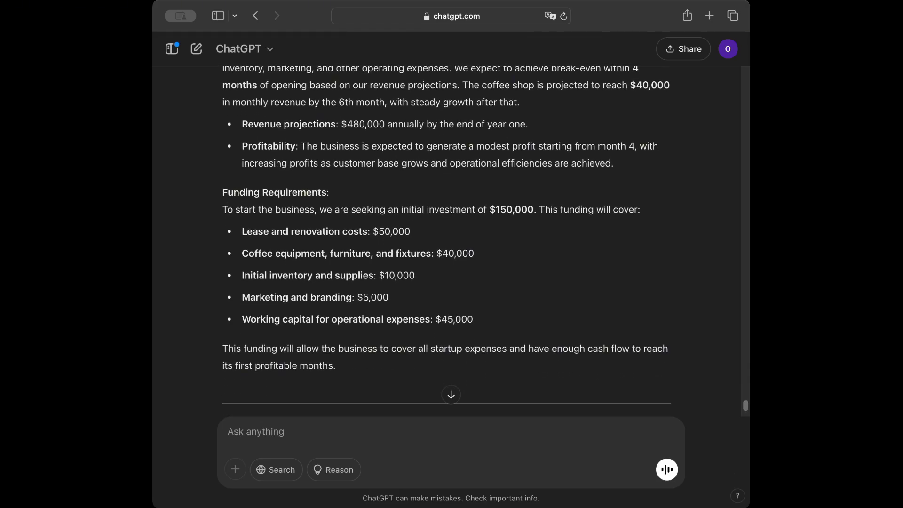
key(super+shift+o)
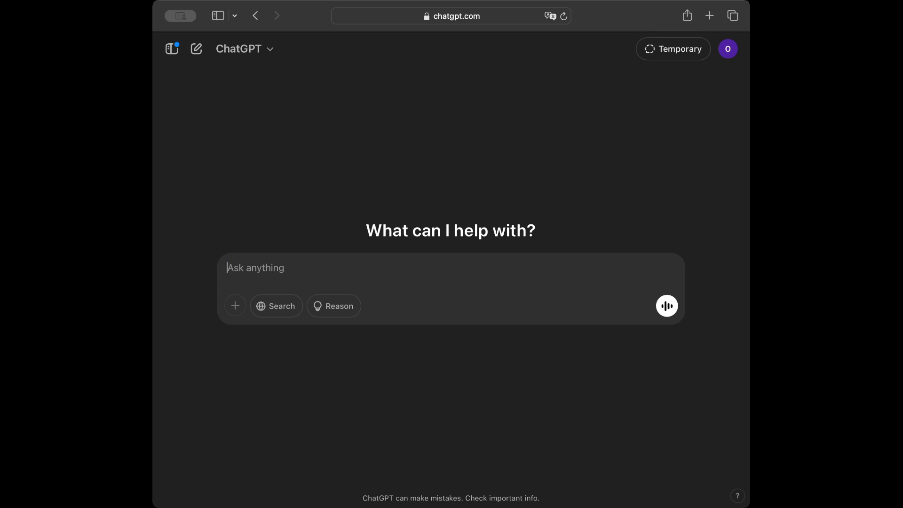
- Ask ChatGPT to summarize the plot of The Great Gatsby
key(Caps_Lock)
key(Caps_Lock)
text(sum)
key(BackSpace)
key(BackSpace)
key(BackSpace)
text(Summarize the )
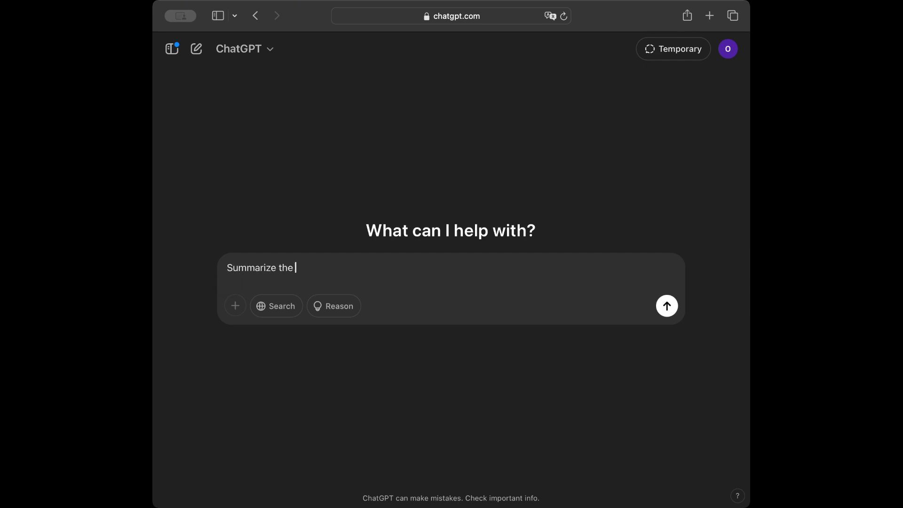
text(plot of The Great Gatsby)
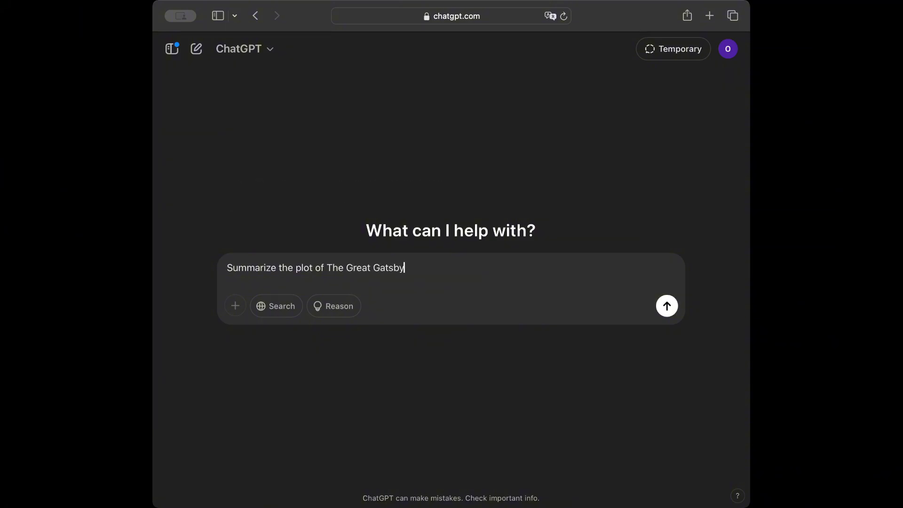
key(Return)
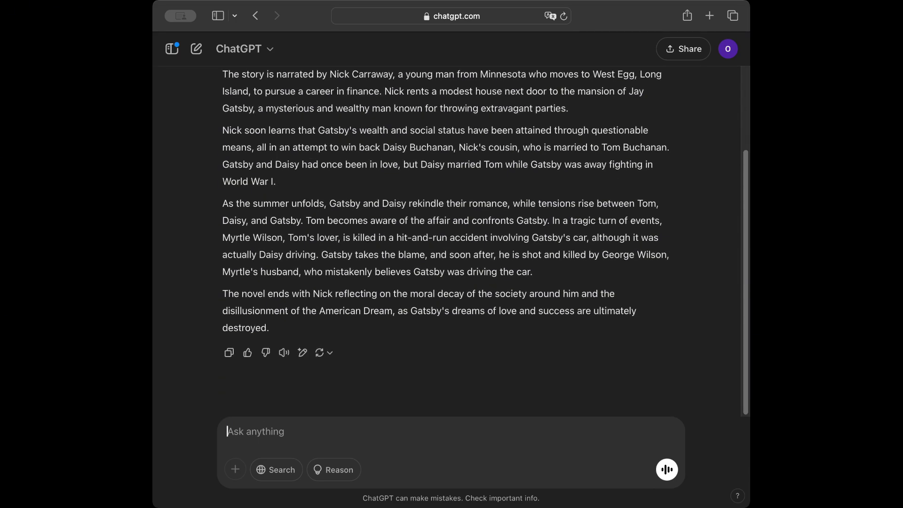
- Ask to translate the English sentence "Hello, how are you?" into French
text(Translate this eng)
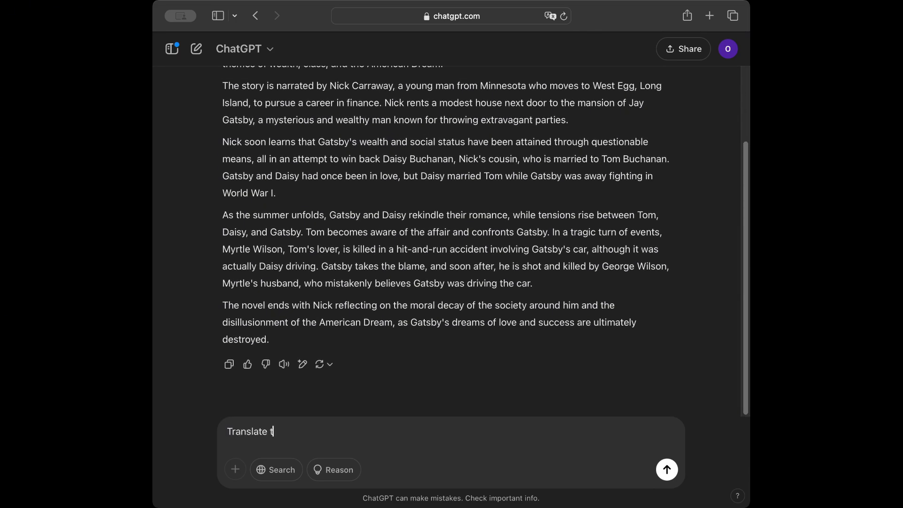
key(BackSpace)
key(BackSpace)
key(BackSpace)
text(English sentence)
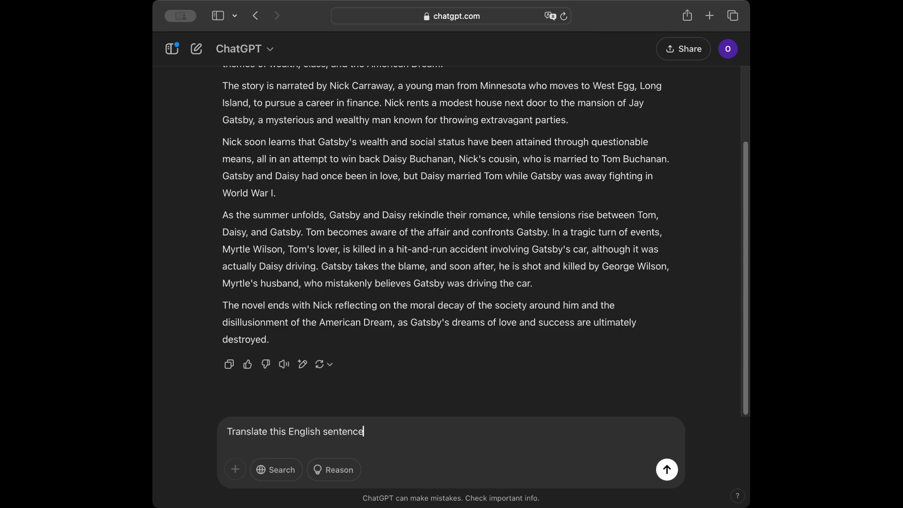
text( into French)
text(: "Hello, how are you?")
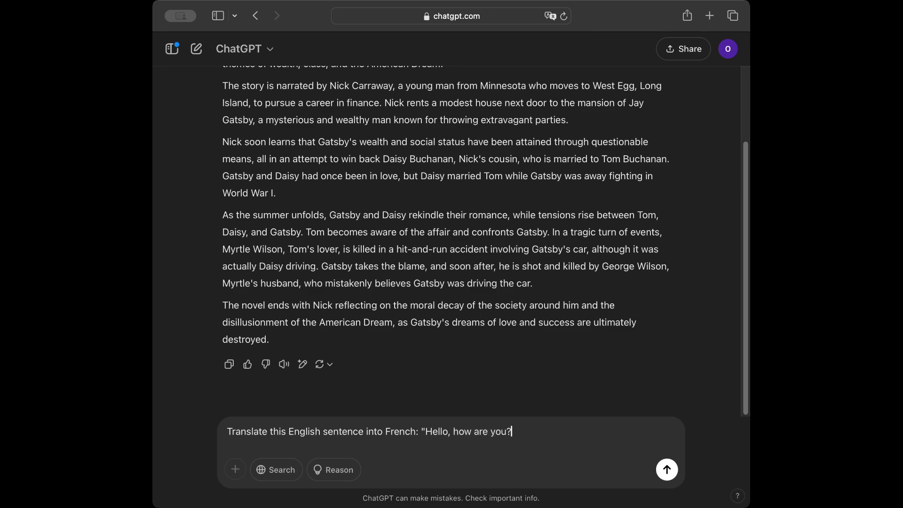
key(Return)
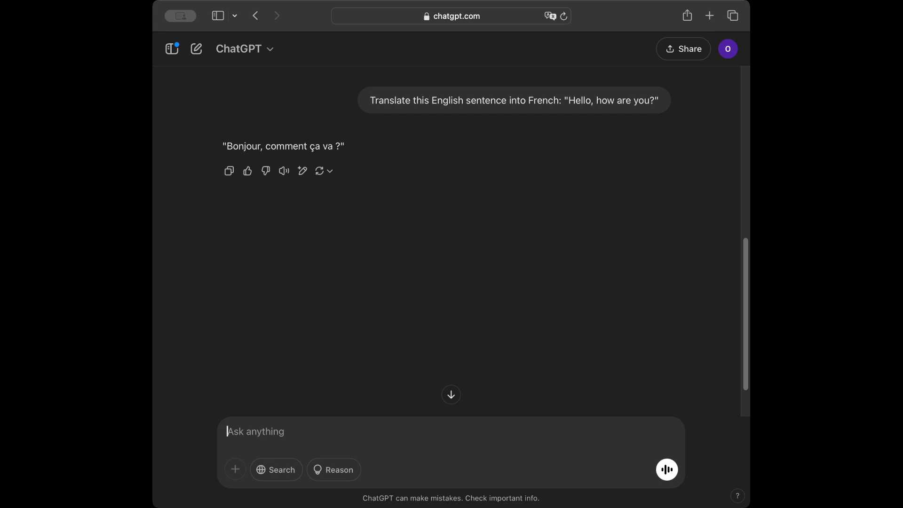
- Write a sample formal resignation email with last working day 20.10.2030 as the example
text(Write a fo)
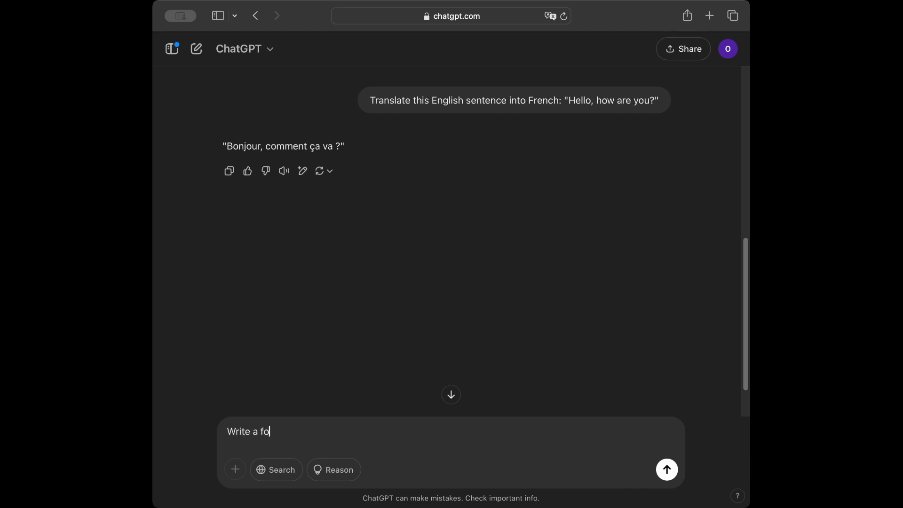
text(rmal resignation)
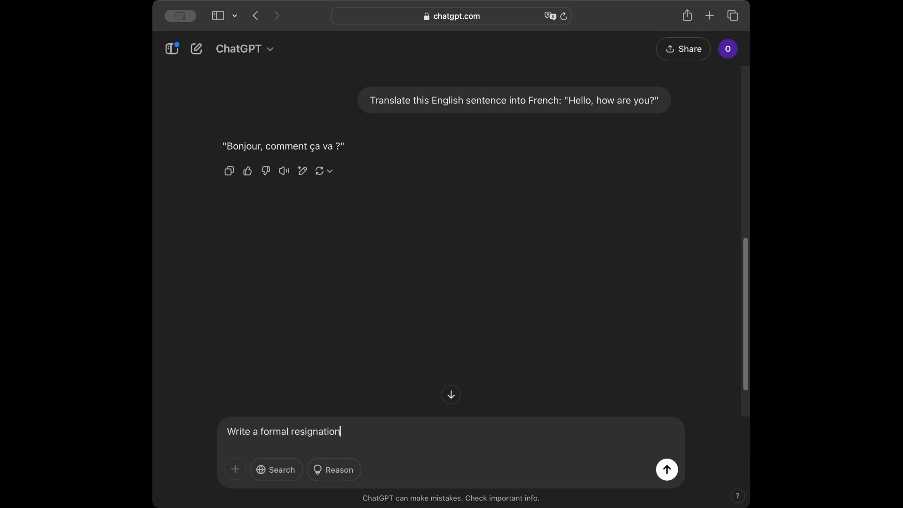
text( email)
key(super+a)
text(Here)
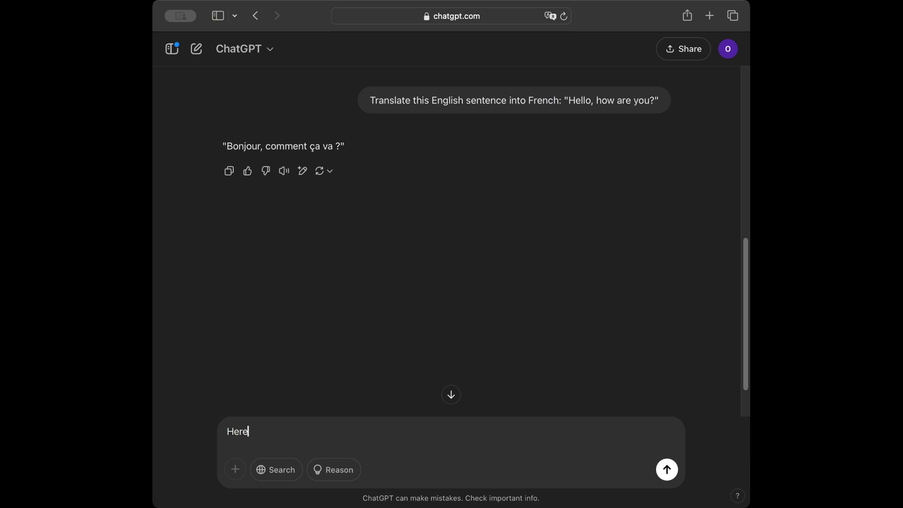
text('s an example of a resig)
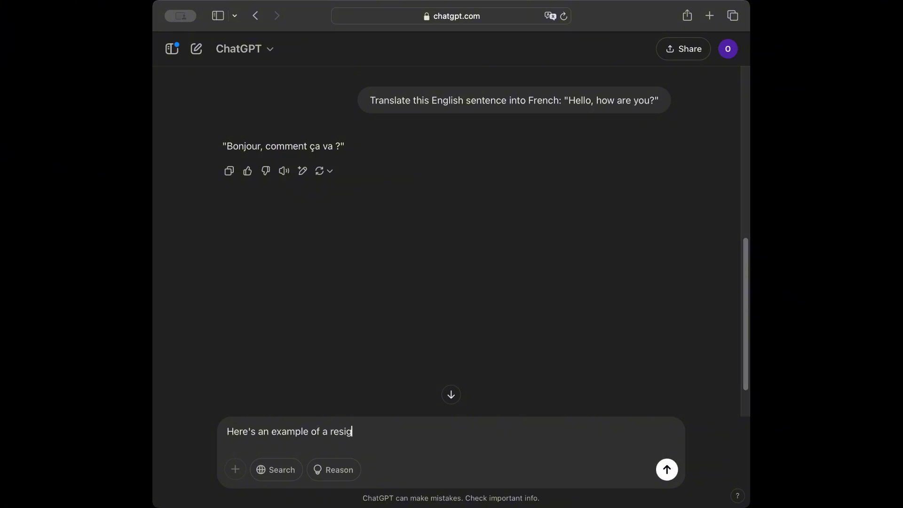
text(nation email: Dear )
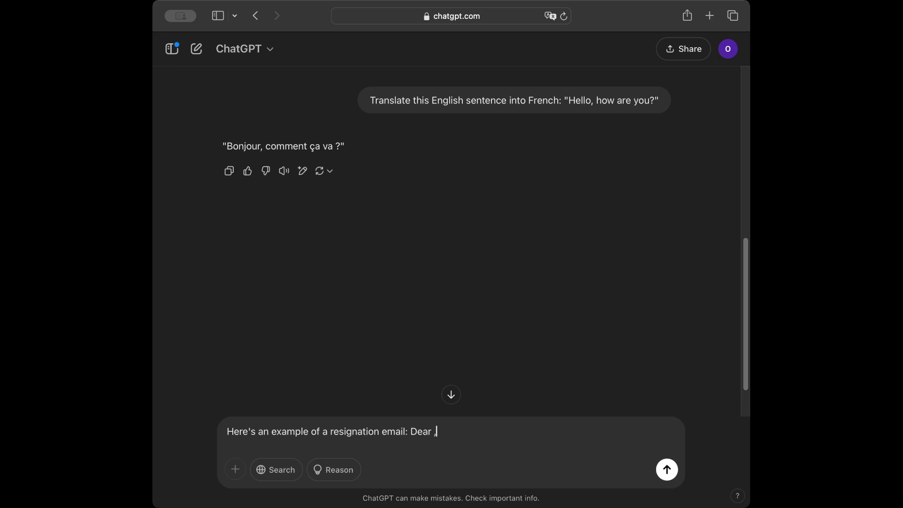
text(, I am writing to formally resign f)
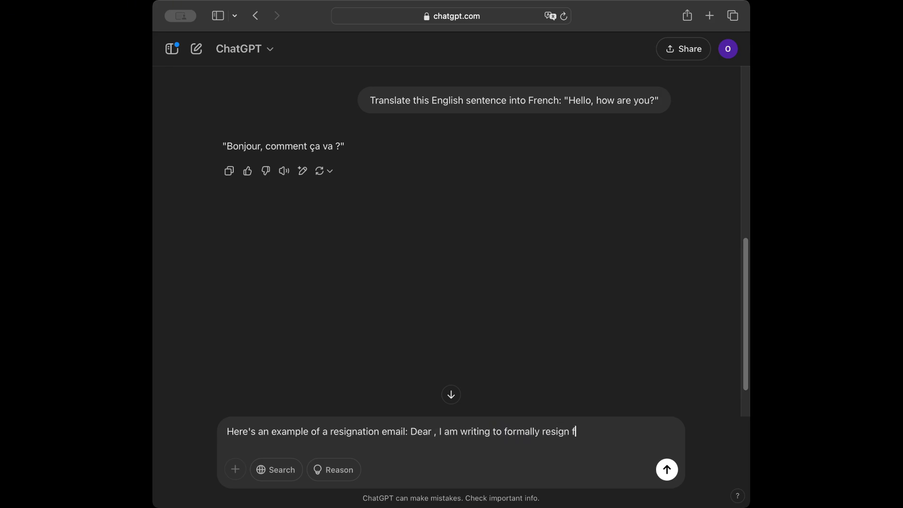
text(rom my positio)
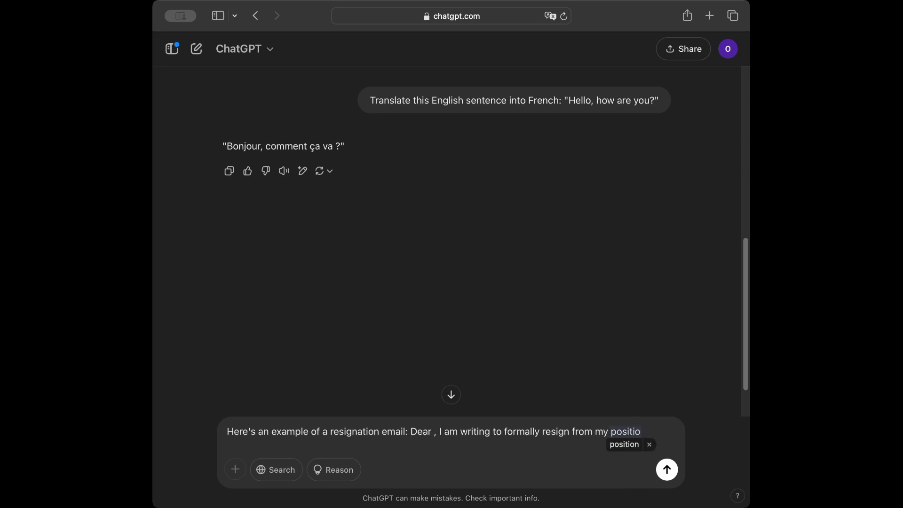
text(n at your )
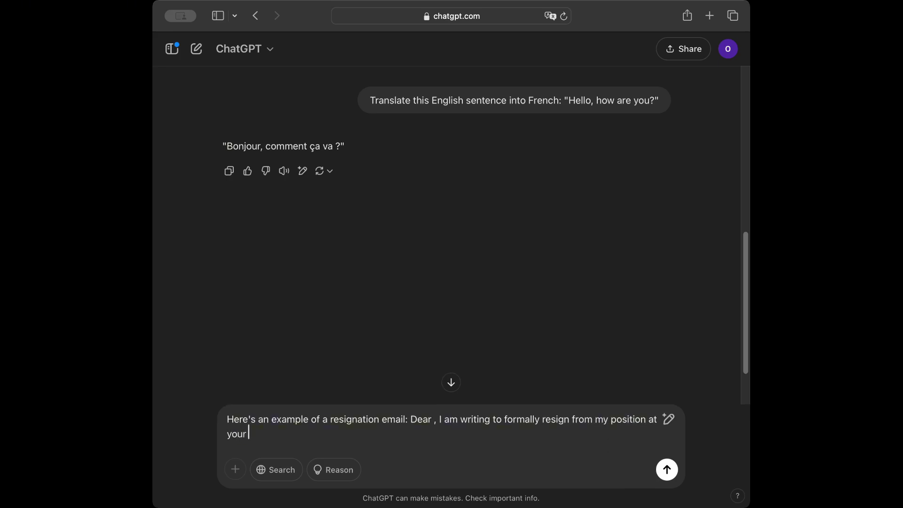
text(company. May)
key(BackSpace)
key(BackSpace)
text(y last working )
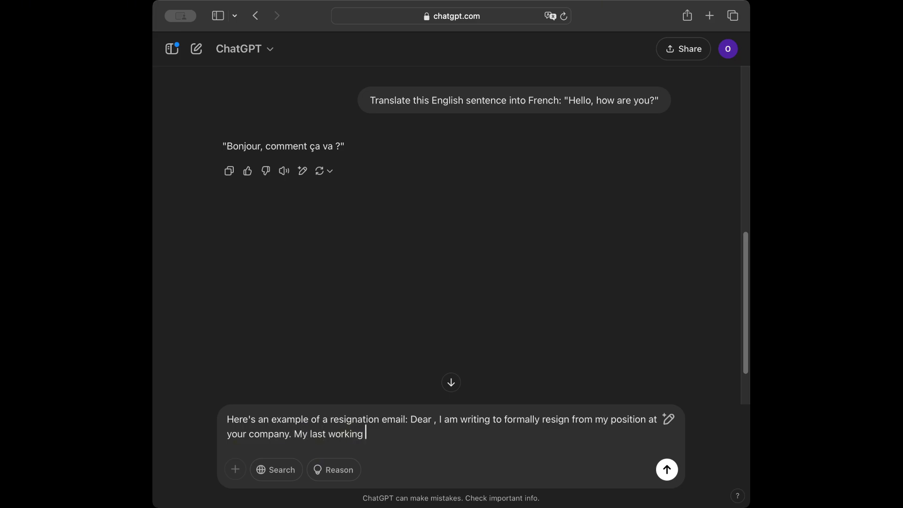
text(day will be 20.10.203)
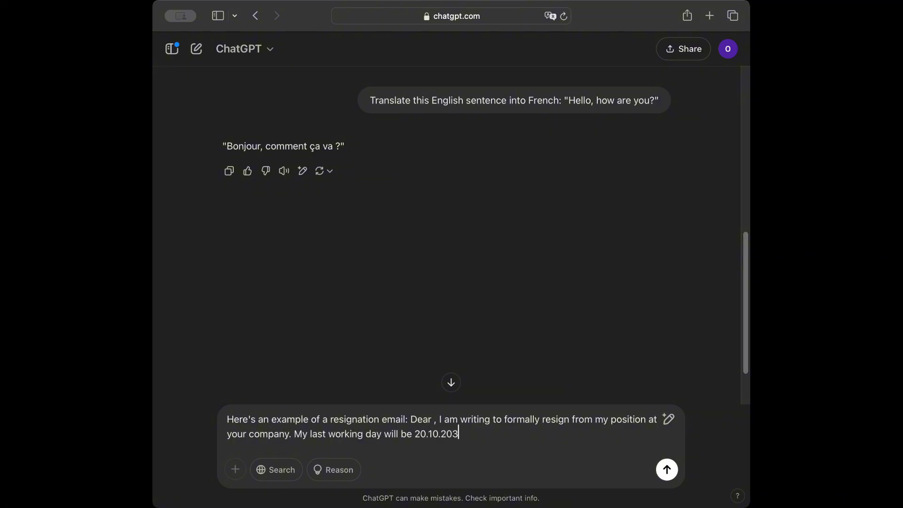
text(0. Thank you for the op)
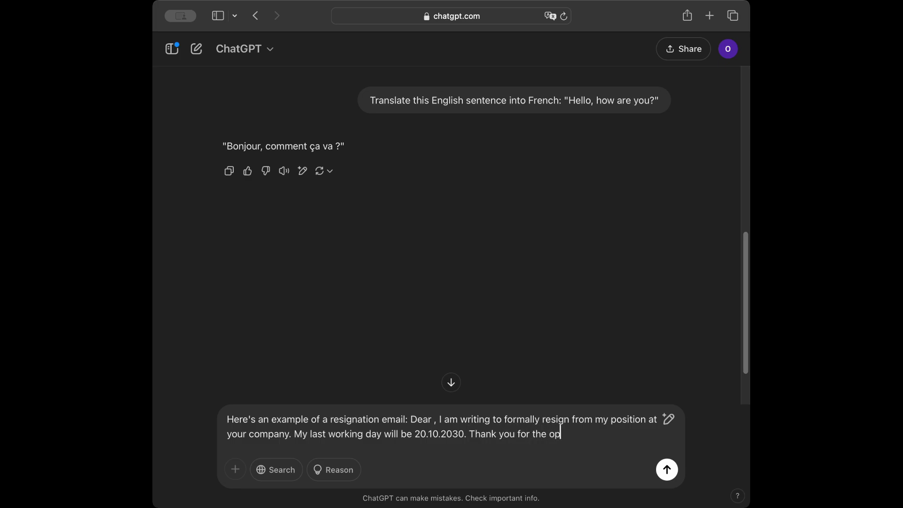
text(portunities yo)
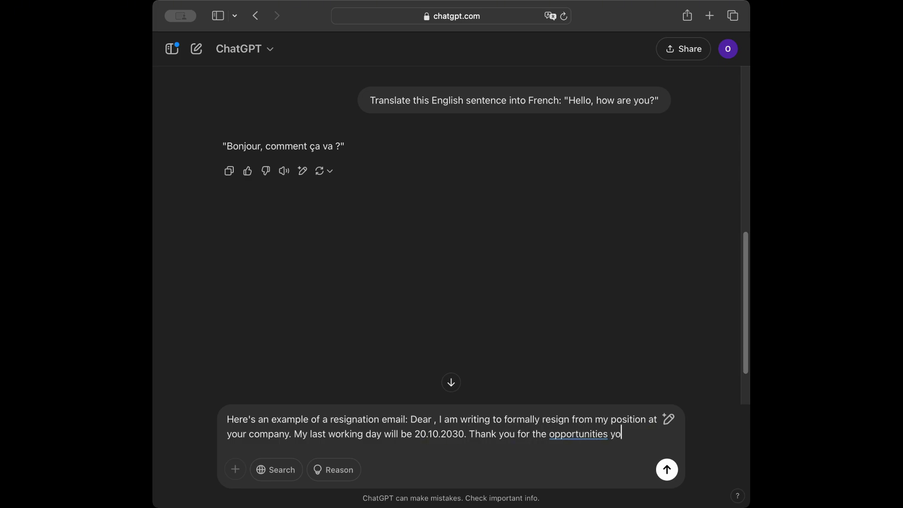
text(u have gi)
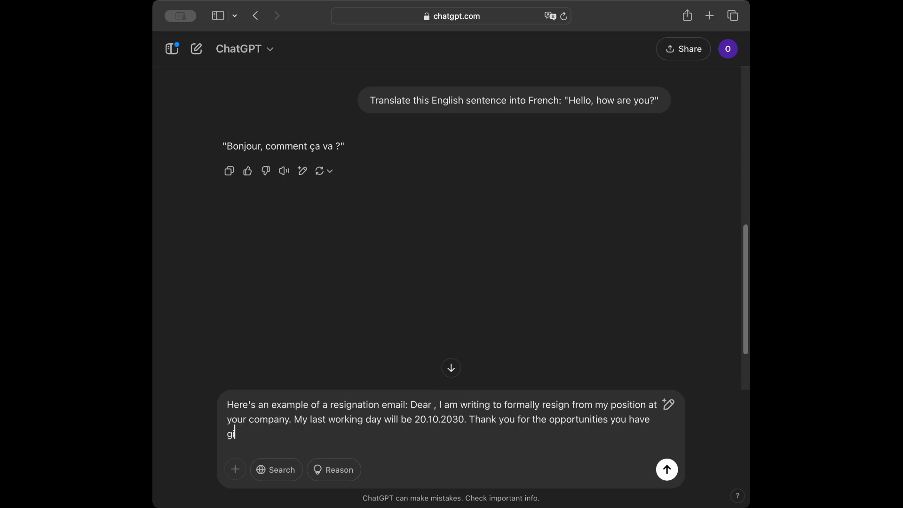
text(ven me. Best,)
- Quote the example and request a resignation email for someone leaving due to relocation
click(410, 405)
text("")
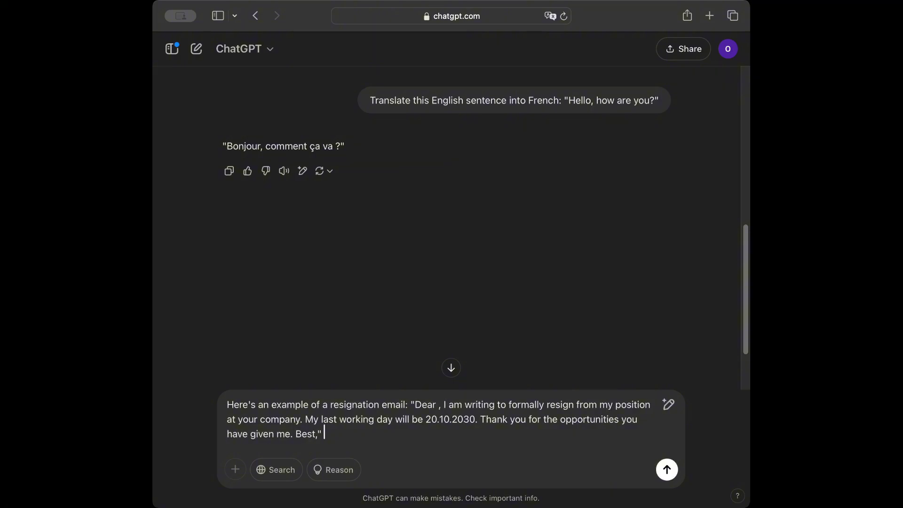
text( Now please write a r)
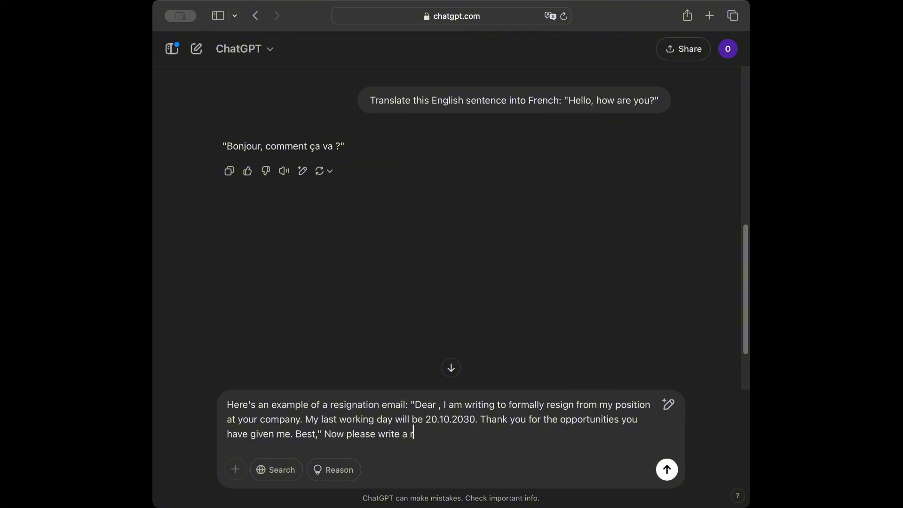
text(esignation email for someone le)
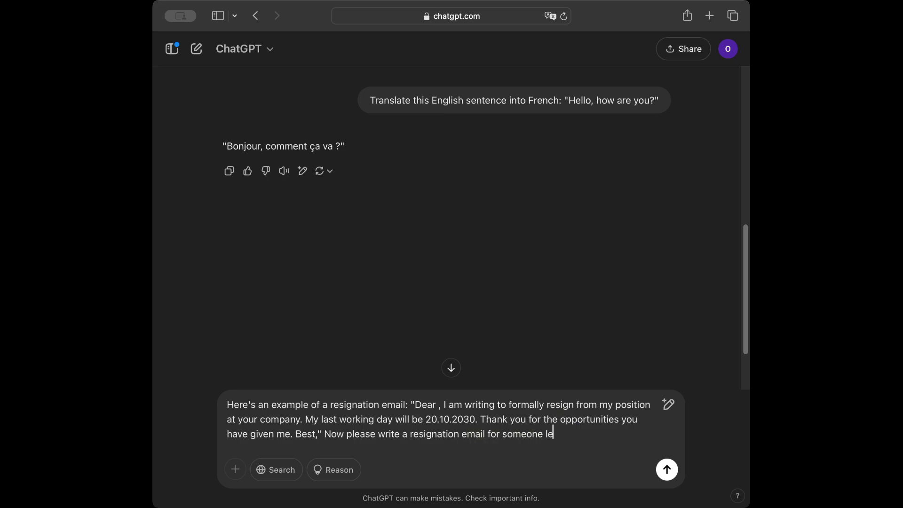
text(aving due to reloa)
text(tion)
key(Return)
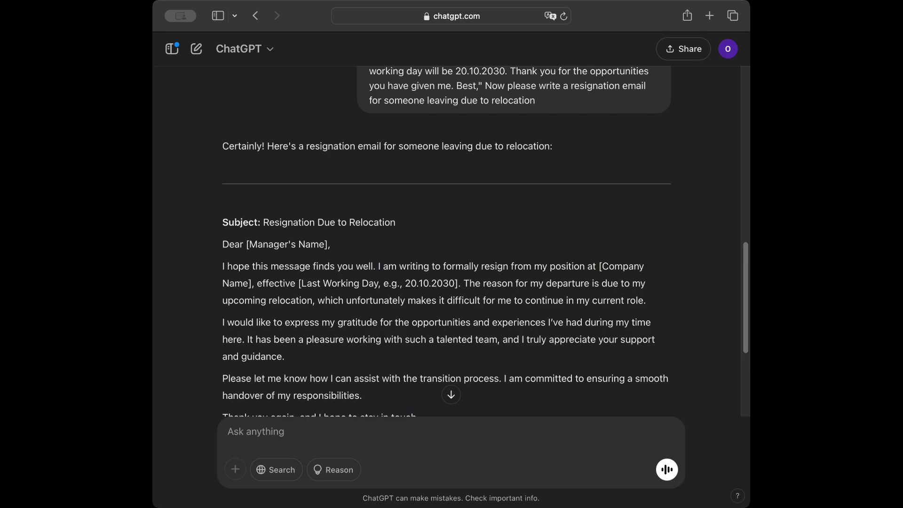
scroll(485, 242, down, 3)
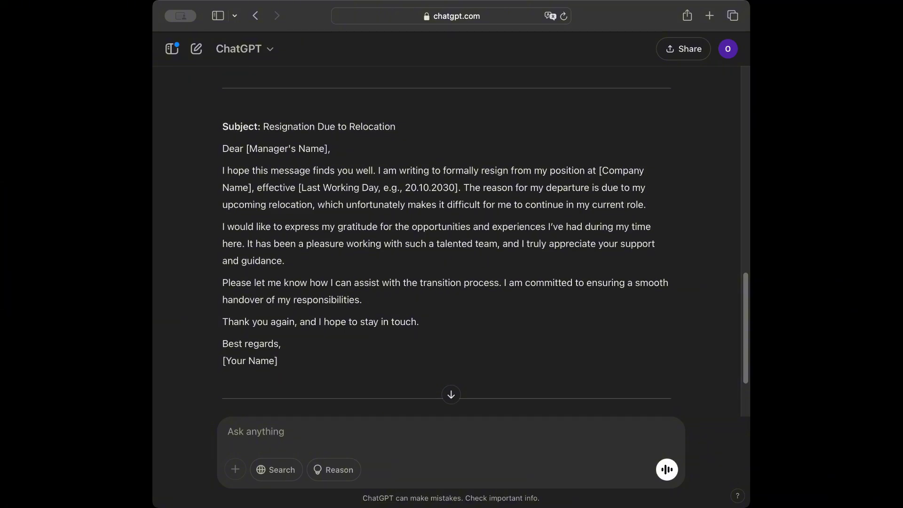
scroll(485, 252, down, 1)
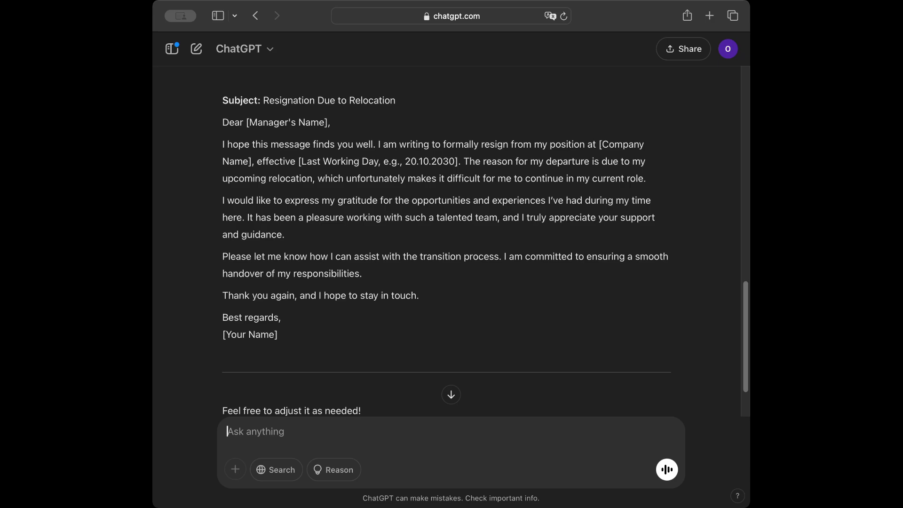
- Enter sentiment examples: 'The food was terrible' Negative, '...okay' Neutral, 'The food was amazing' Positive
scroll(339, 376, down, 3)
text(Classify )
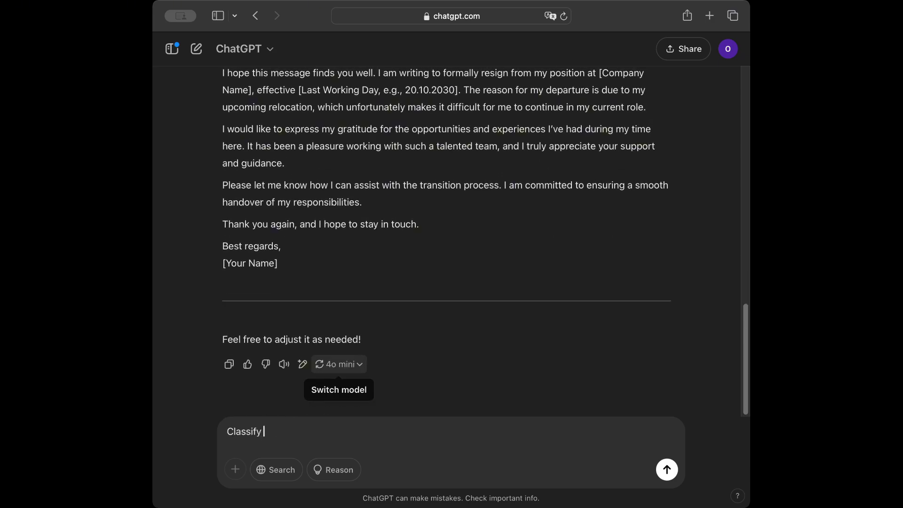
text(the sentiment of t)
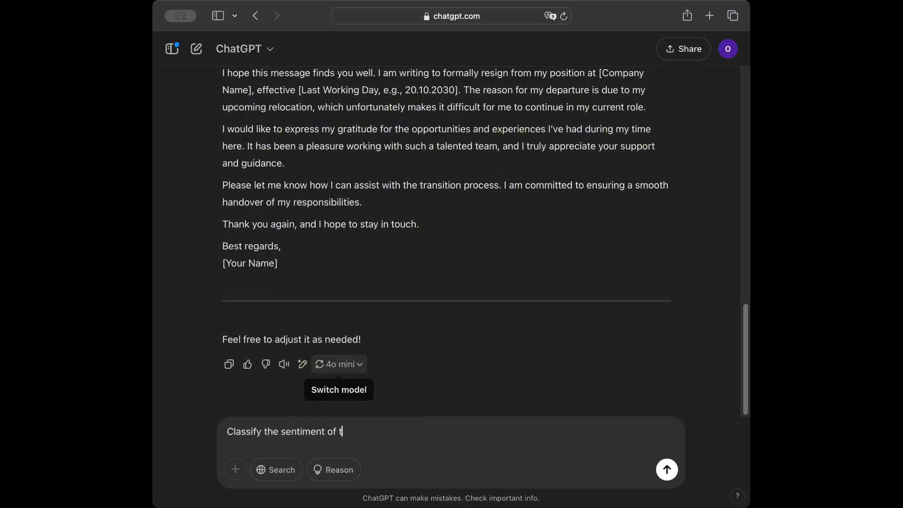
text(his review:)
key(super+a)
key(BackSpace)
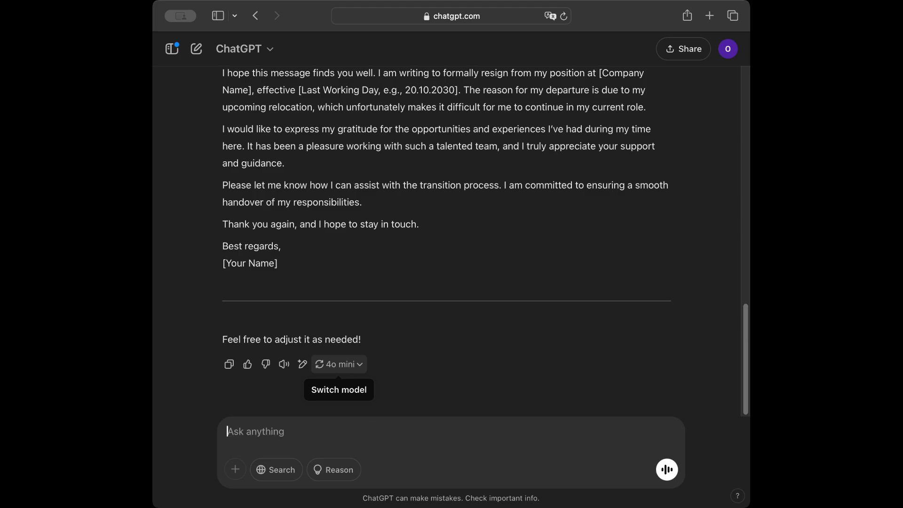
text(Here ar)
text(e example)
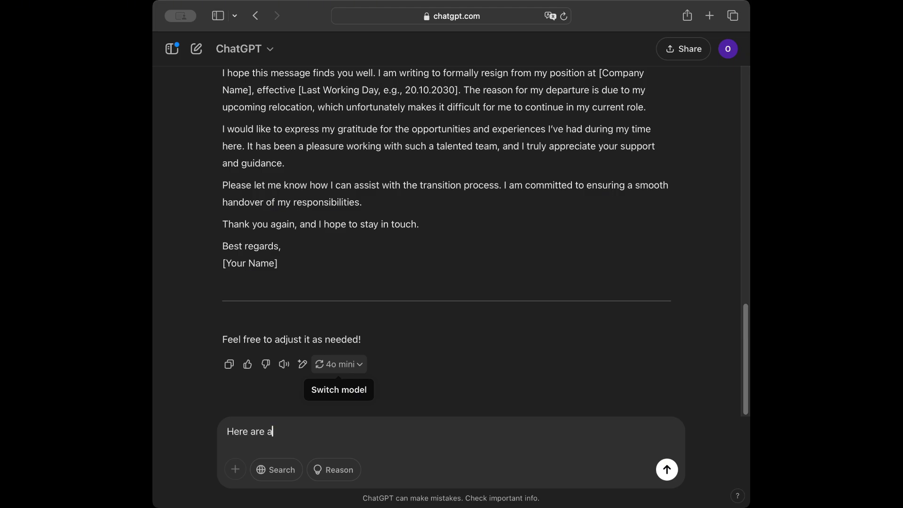
text(s of sentiment )
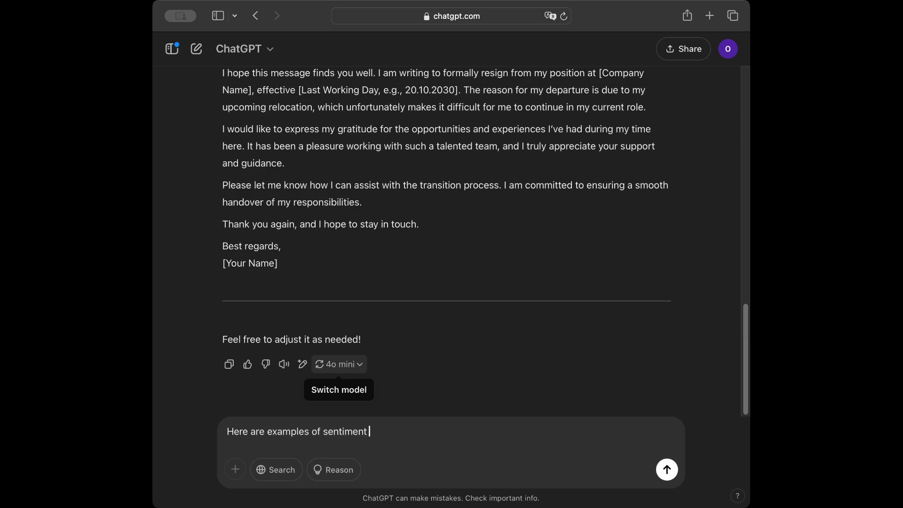
text(classification: "The f)
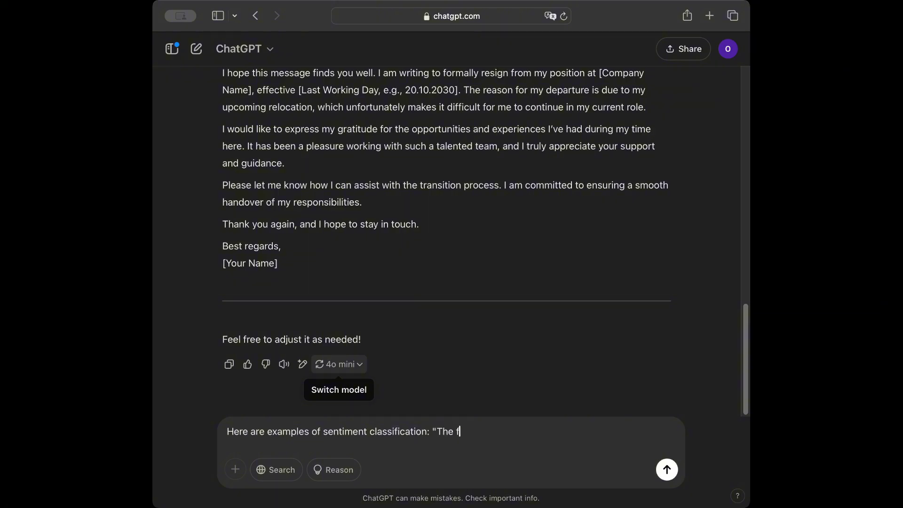
text(ood was terrible" -> Negative, )
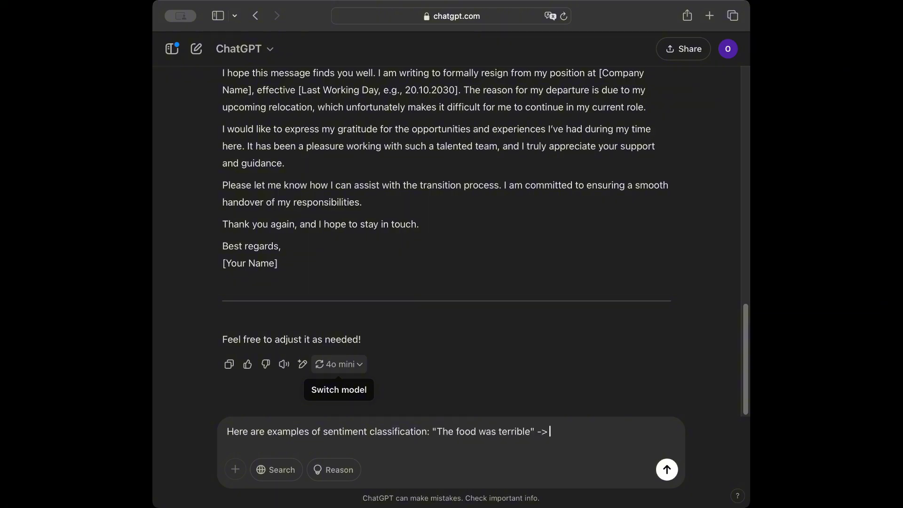
text("The service was kay")
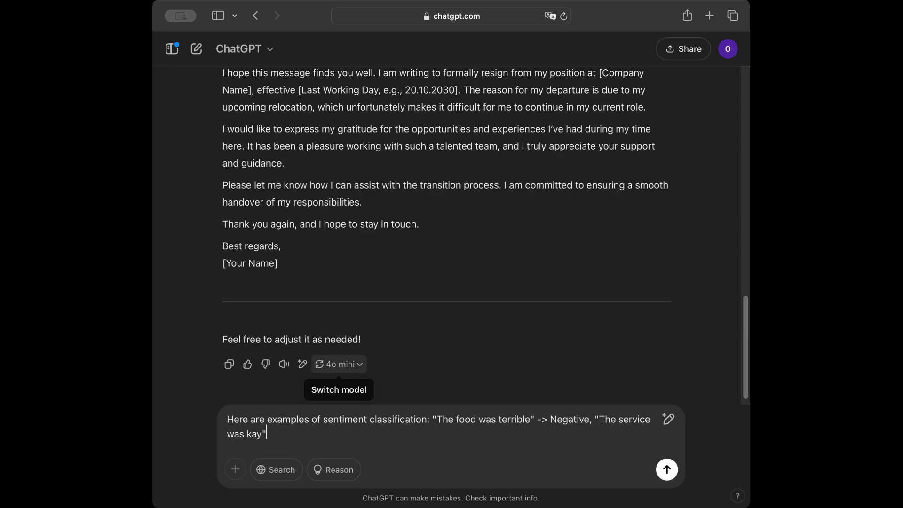
key(BackSpace)
key(BackSpace)
key(BackSpace)
key(BackSpace)
text(okay" )
text(-> Neutral)
text( , )
text("The food wa)
text(s amazing" )
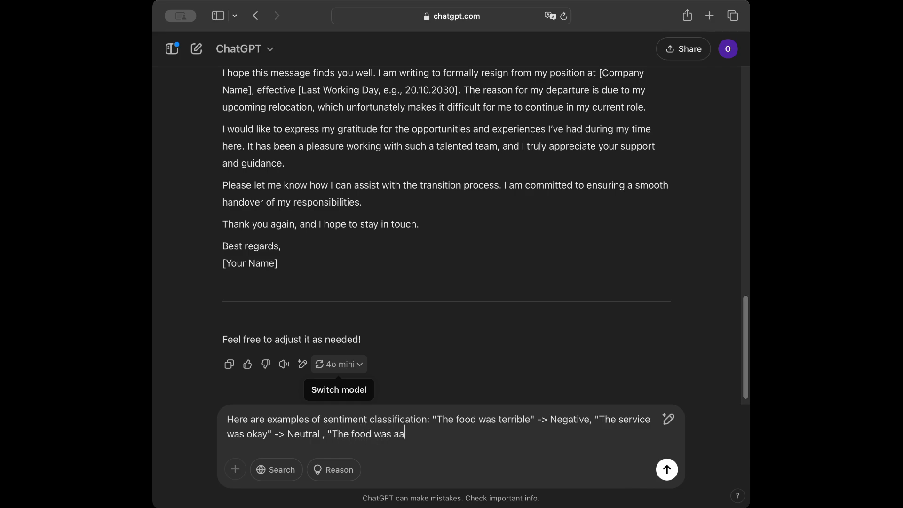
text(-> Positivve)
- Ask to classify "The wait times was long, but the food was delicious." and send the prompt
key(BackSpace)
text(ve)
key(BackSpace)
key(BackSpace)
key(BackSpace)
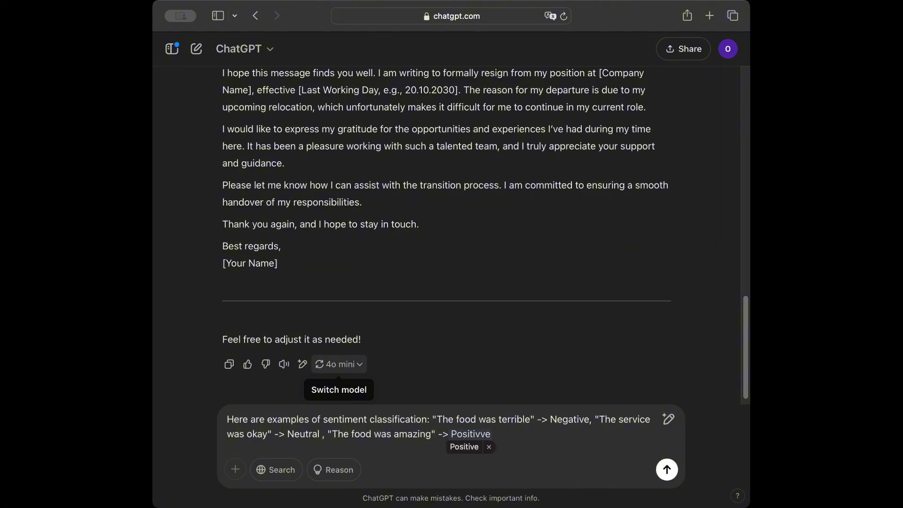
text(ve.)
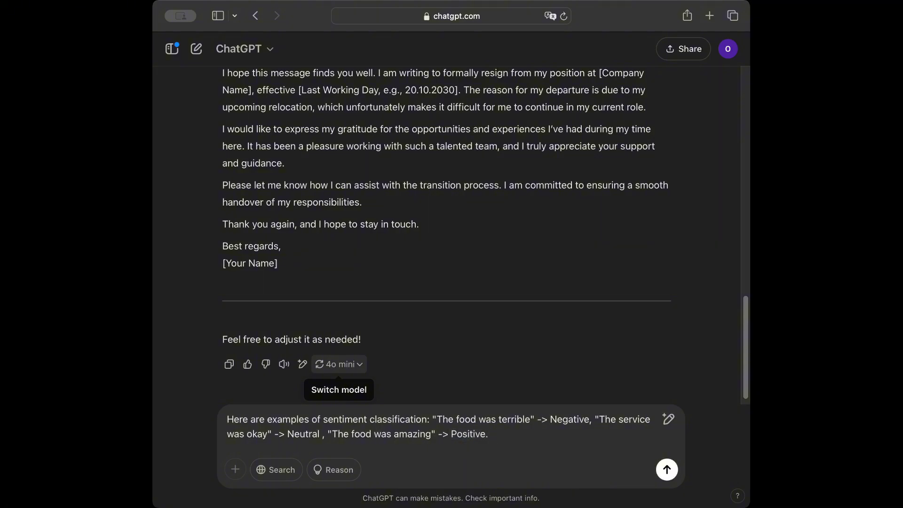
text( Now classif)
text(t)
text( "The wait )
text(times w)
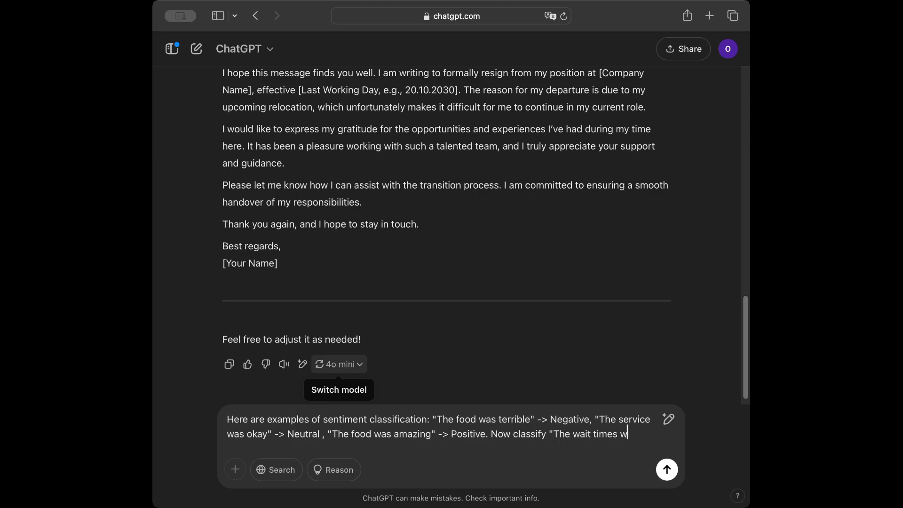
text(as long, but the food)
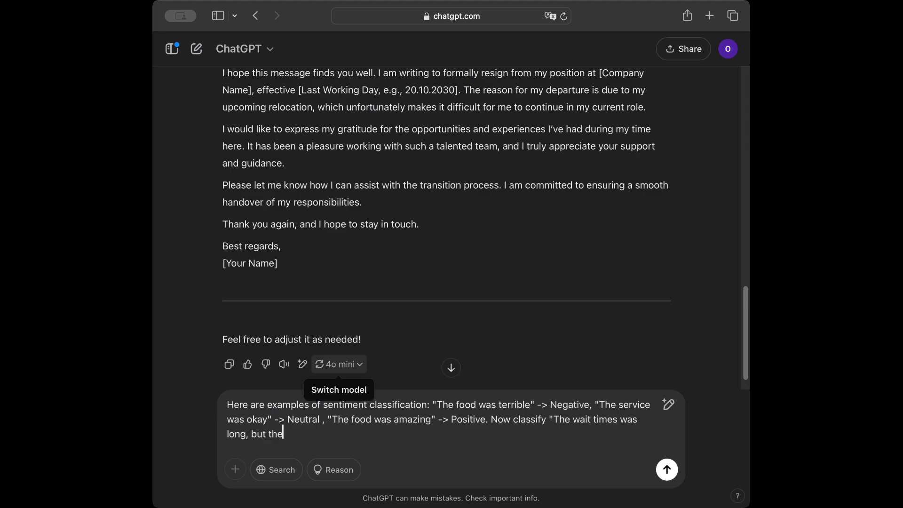
text(delicious.")
key(Return)
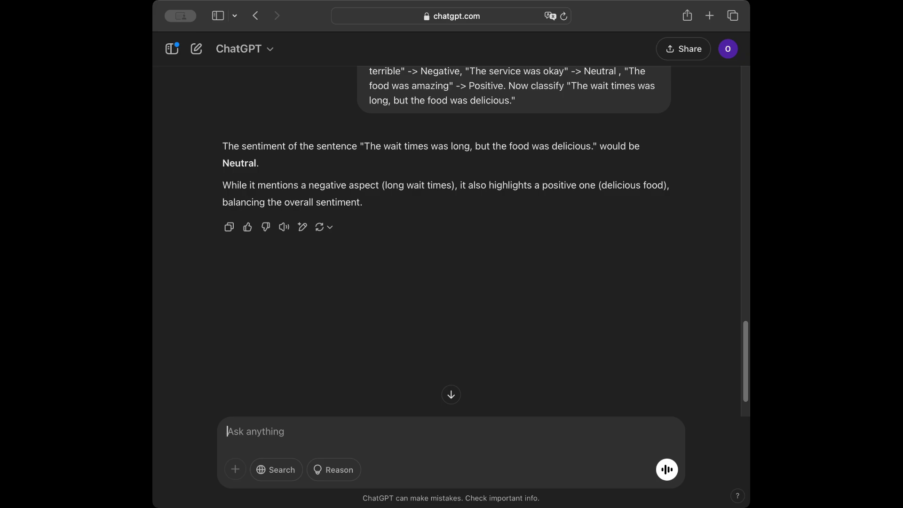
- Ask 'Solve 24 x 13 step by step - explaining all the steps' and scroll to the answer 312
text(What is 24 x 13)
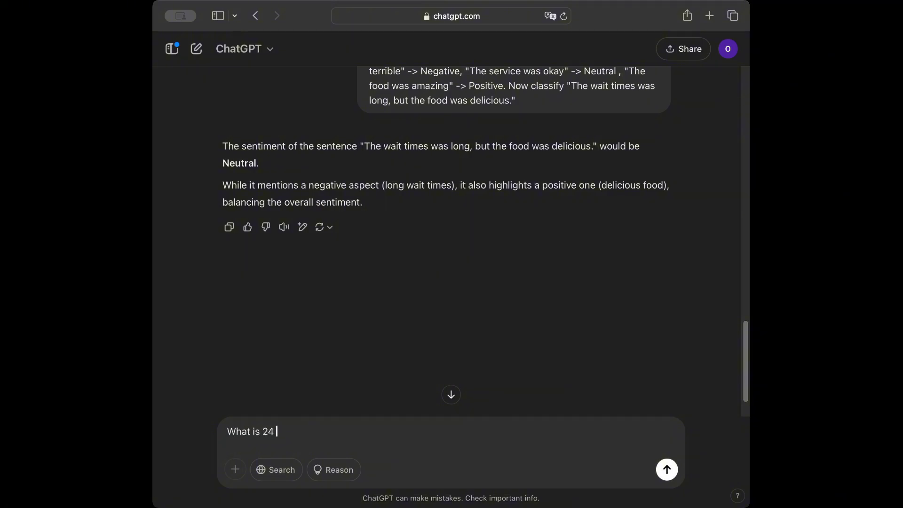
key(super+a)
text(so)
key(BackSpace)
key(BackSpace)
text(Solve 24 x 13 ste)
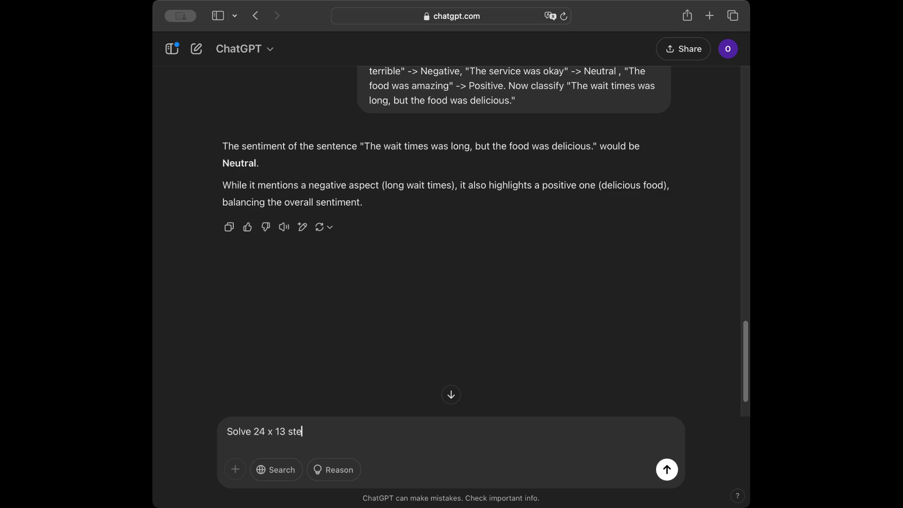
text(p by step - explaining a)
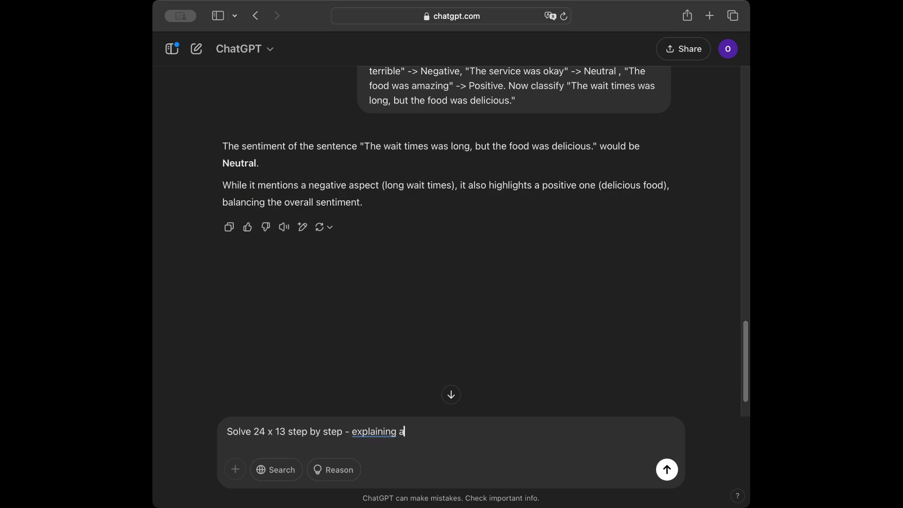
text(ll the steps)
key(Return)
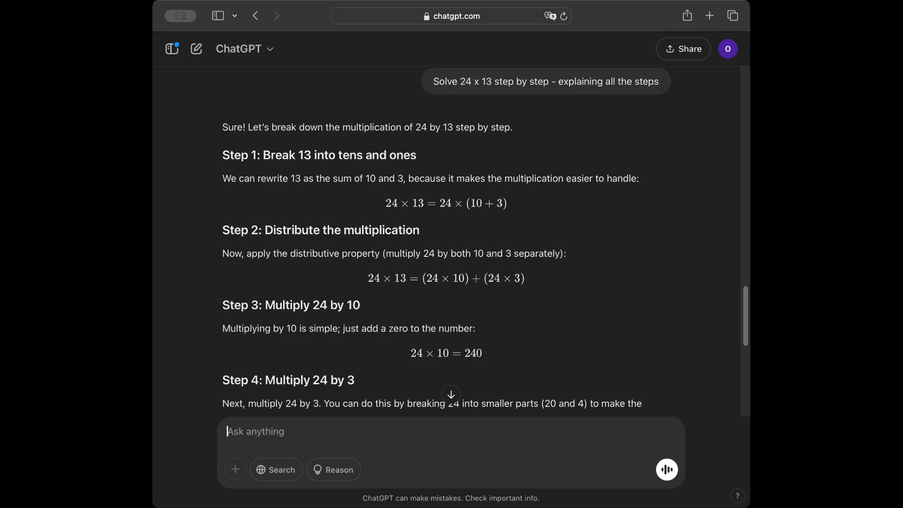
scroll(450, 240, down, 10)
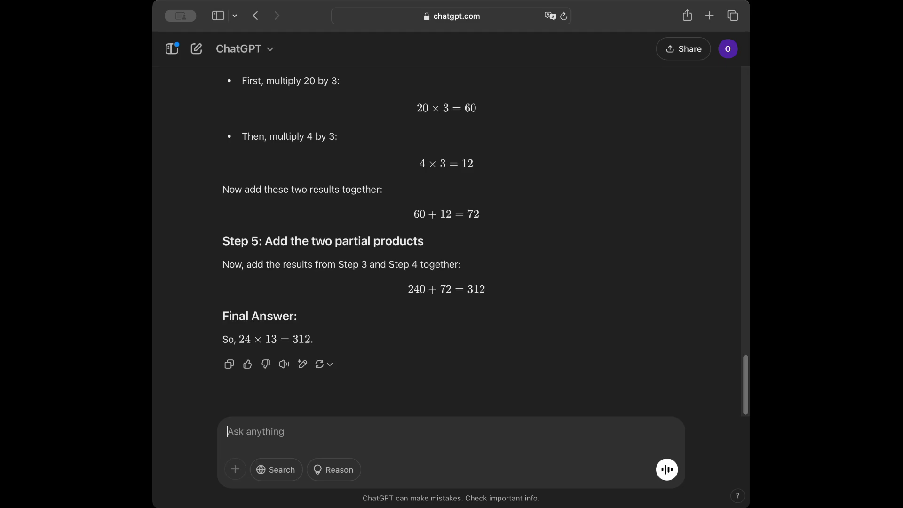
- Ask to compare Alice (5'5") and Bob (6'2") step by step, then open a new chat
text(Who is taller, Alice (5)
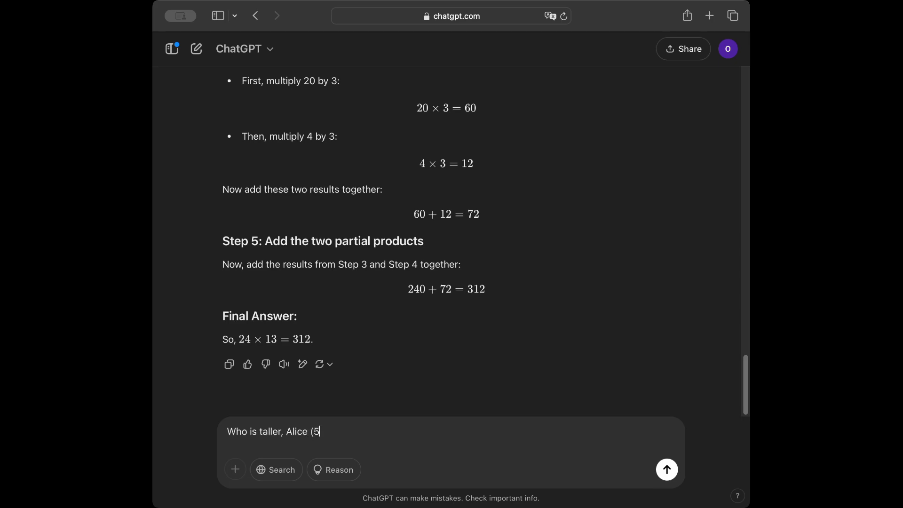
text('5") or Bob()
key(BackSpace)
text((6'2"))
key(super+a)
key(BackSpace)
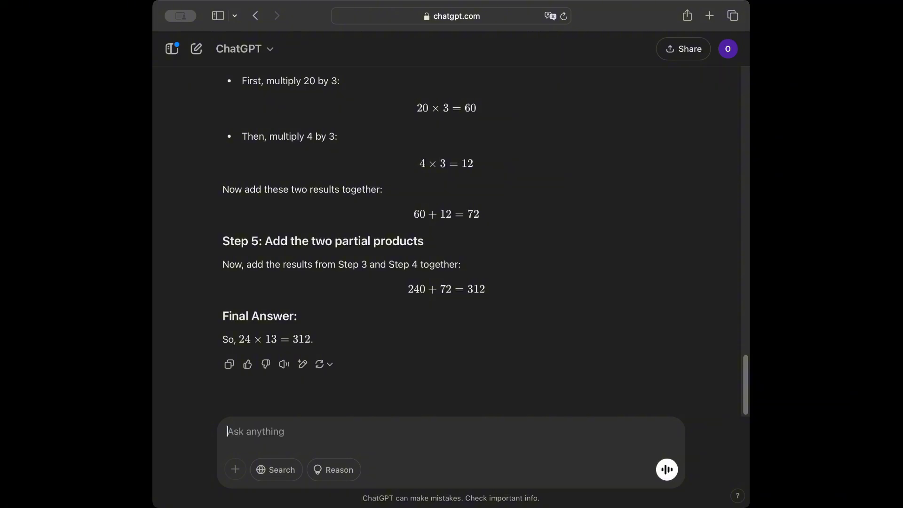
text(Compare A)
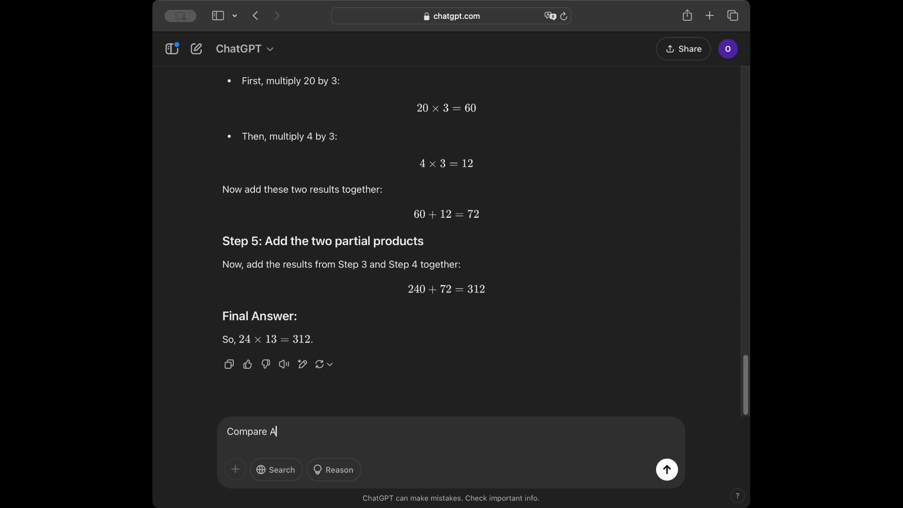
text(lice (5'5") and Bob (6)
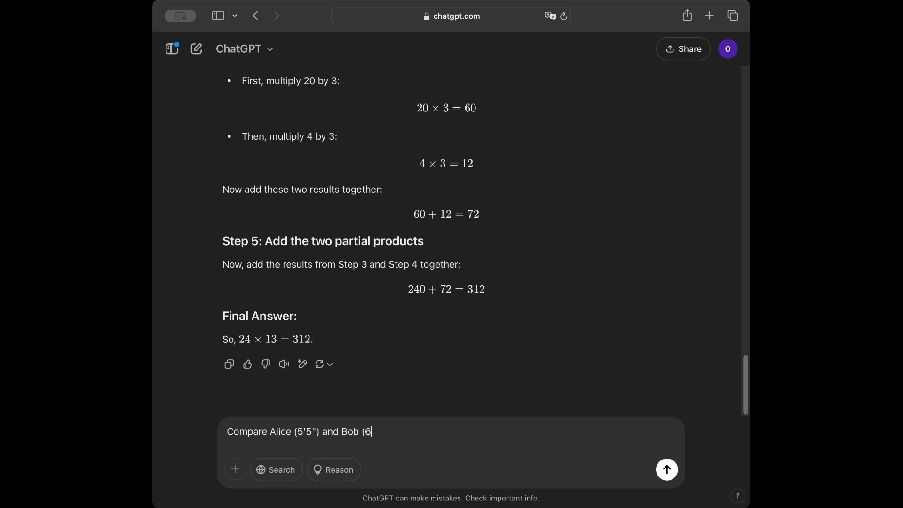
text('2") and explain who is taller step )
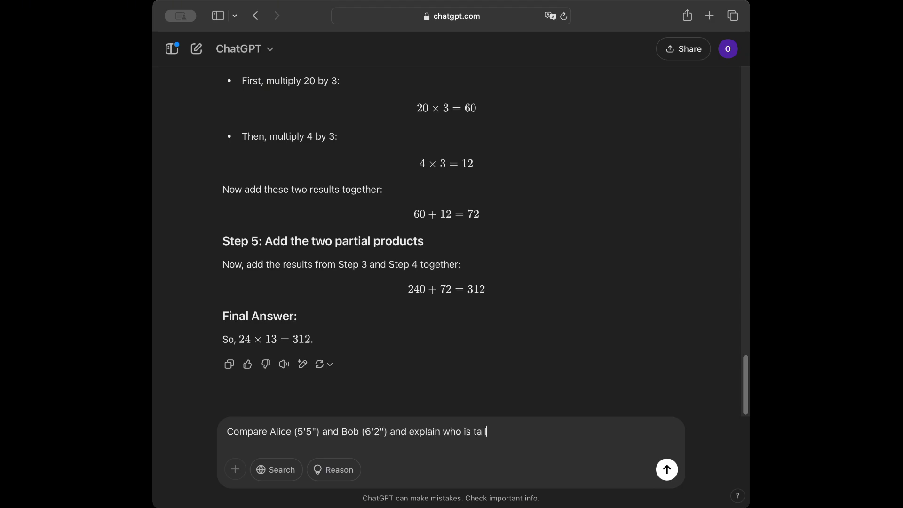
text(by step by showing all the steps)
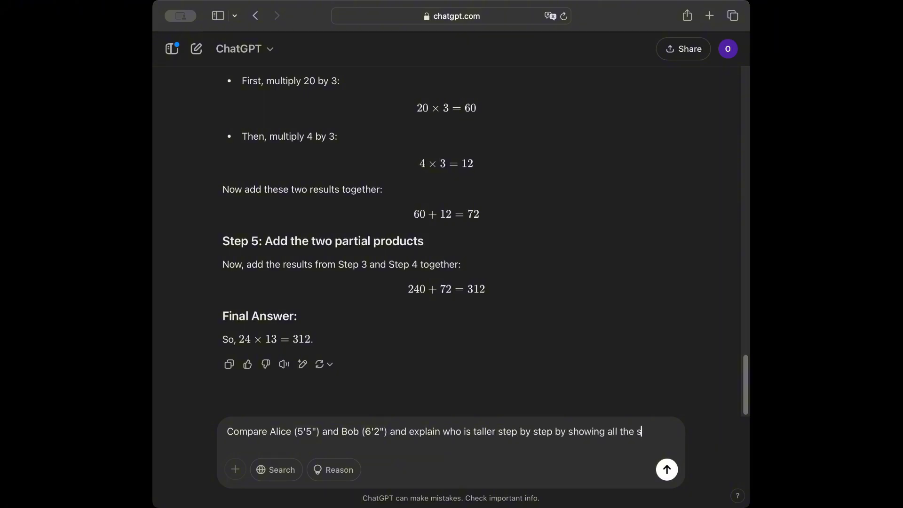
key(Return)
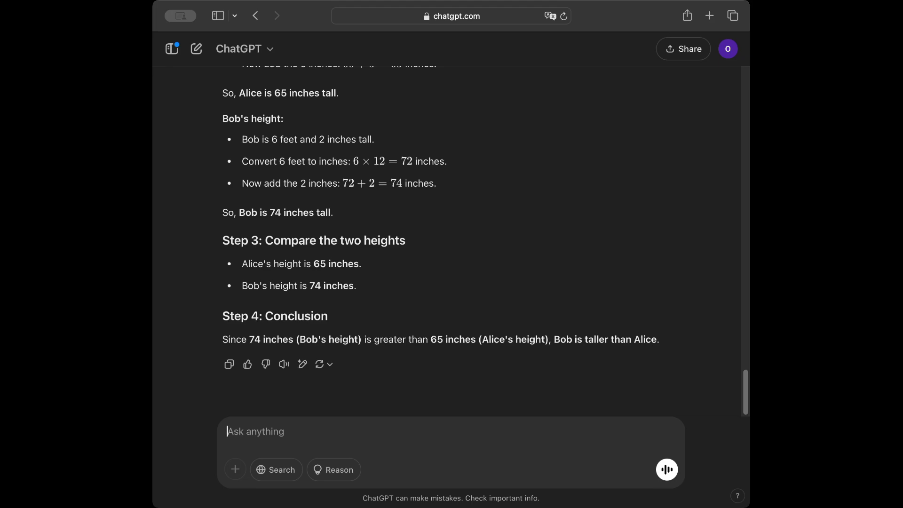
key(super+shift+o)
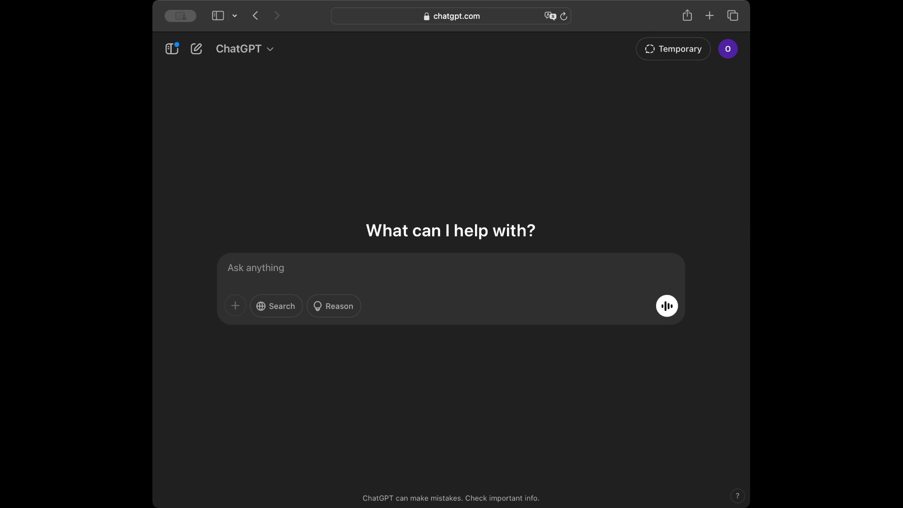
- Ask for a short sales pitch for a productivity app
text(Write a short)
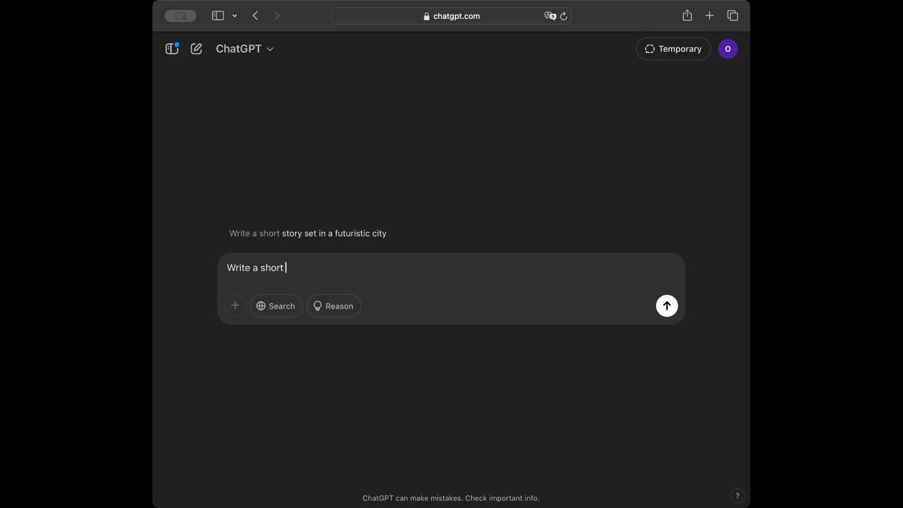
text( sales pitch for a)
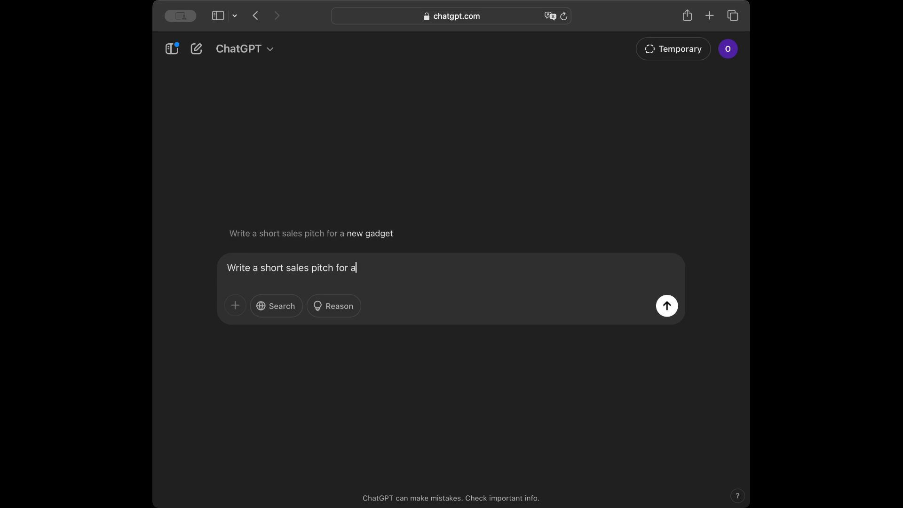
text( producti)
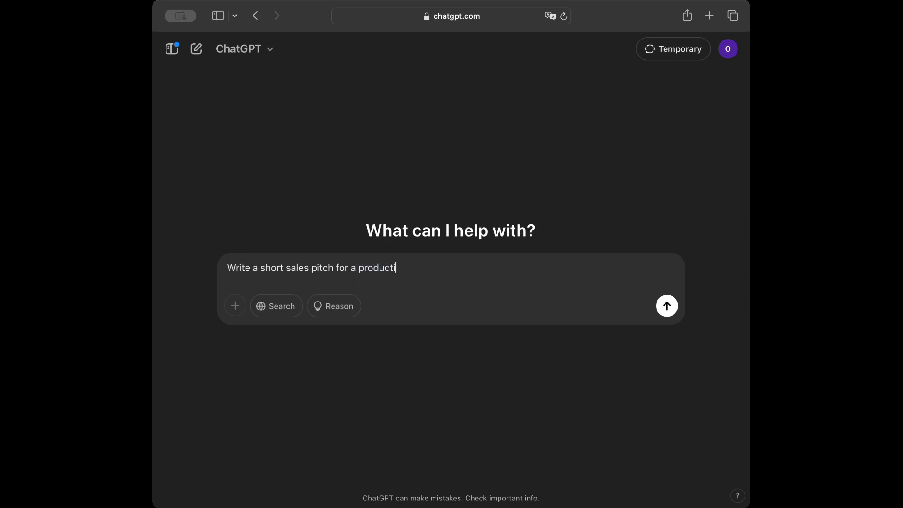
text(vity app)
key(Return)
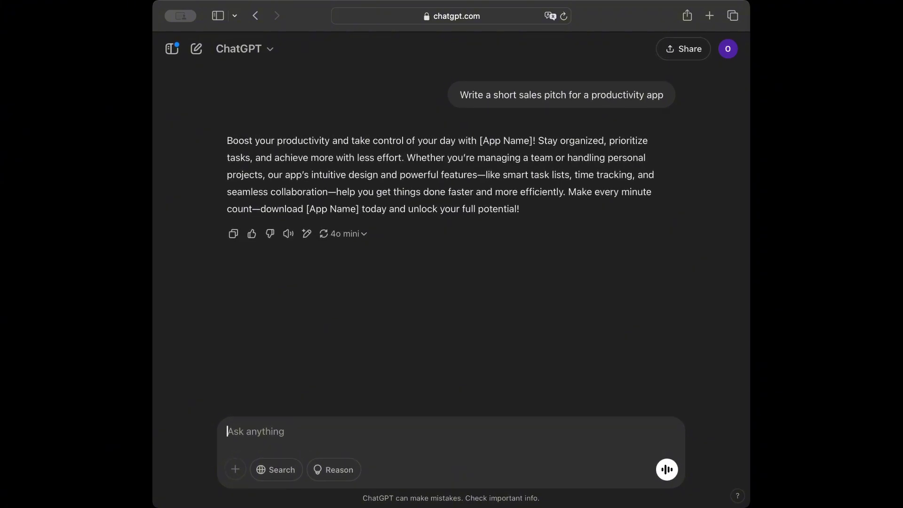
- Ask to make the pitch more engaging with an opening question, then highlight that question
text(Make it )
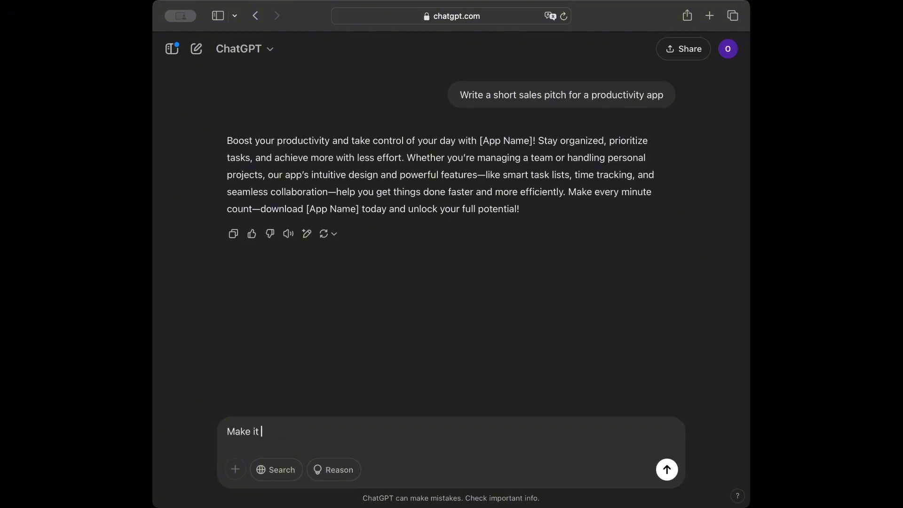
text(more engaging wit)
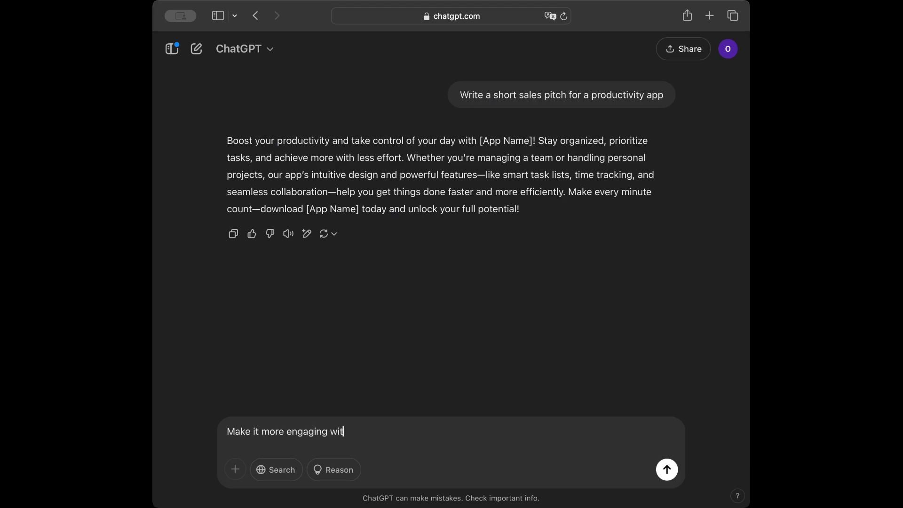
text(h a question at the start)
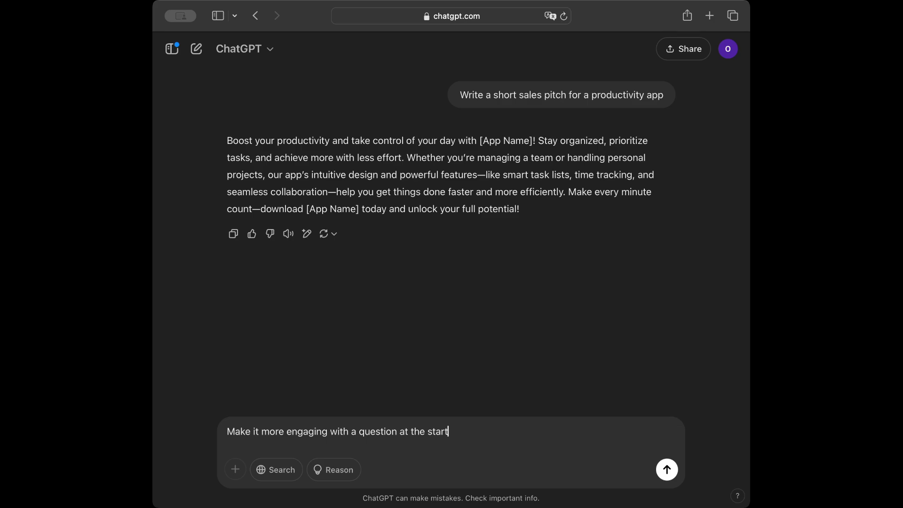
key(Return)
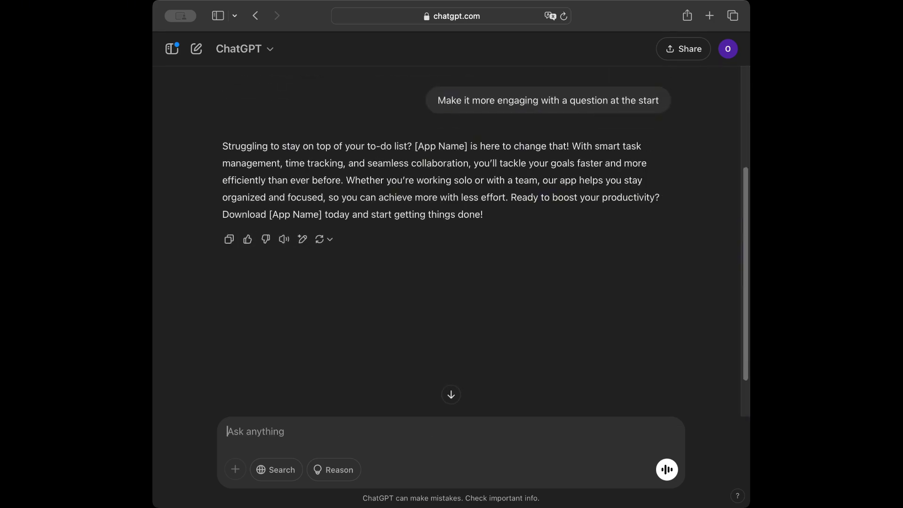
drag(222, 146, 343, 146)
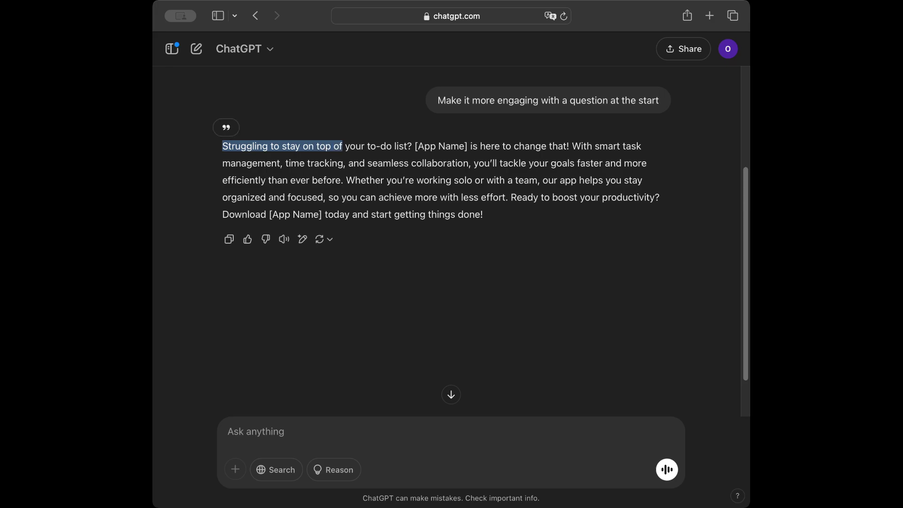
drag(416, 146, 235, 146)
click(228, 431)
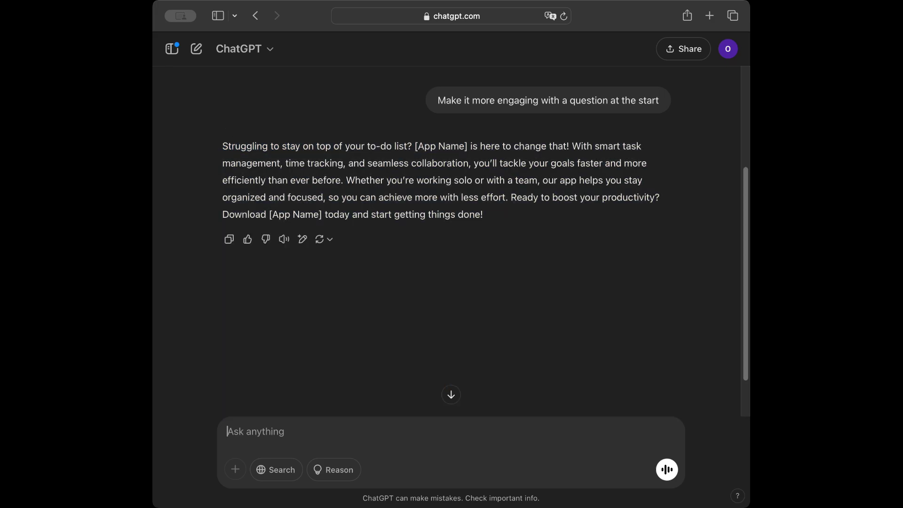
- Send "Add a call to action at the end" and highlight the new closing line in the reply
text(Add a call to action )
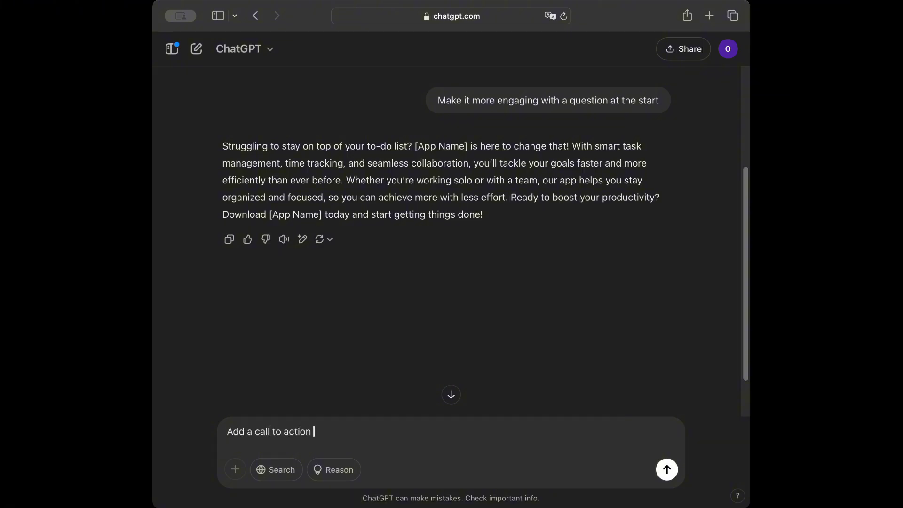
text(at the end)
key(Return)
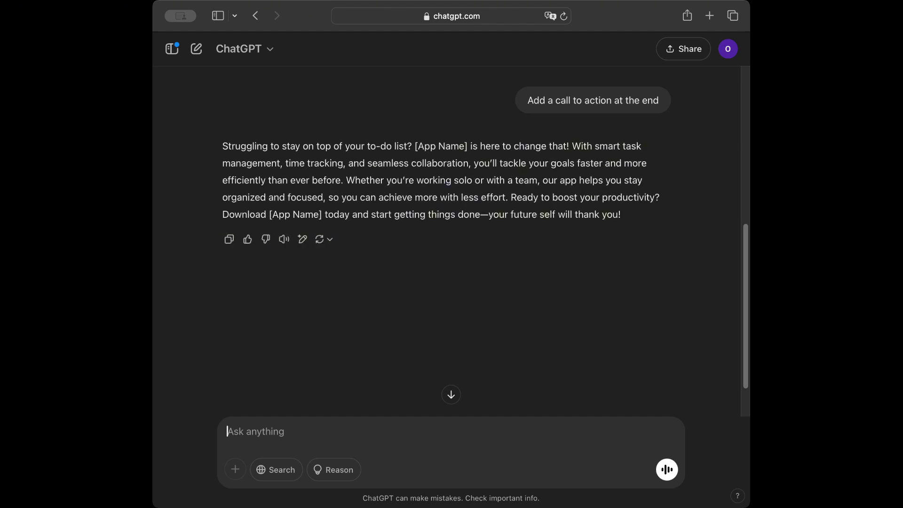
drag(488, 214, 620, 214)
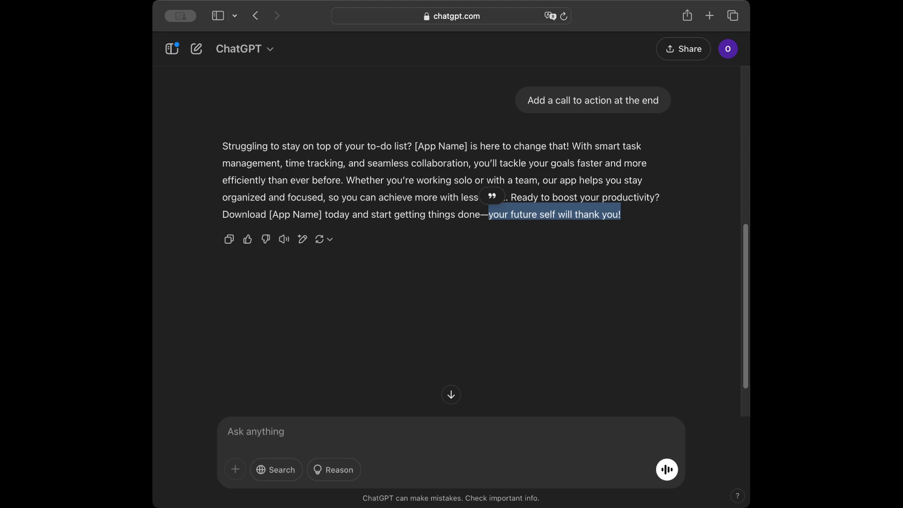
drag(246, 213, 450, 214)
click(450, 213)
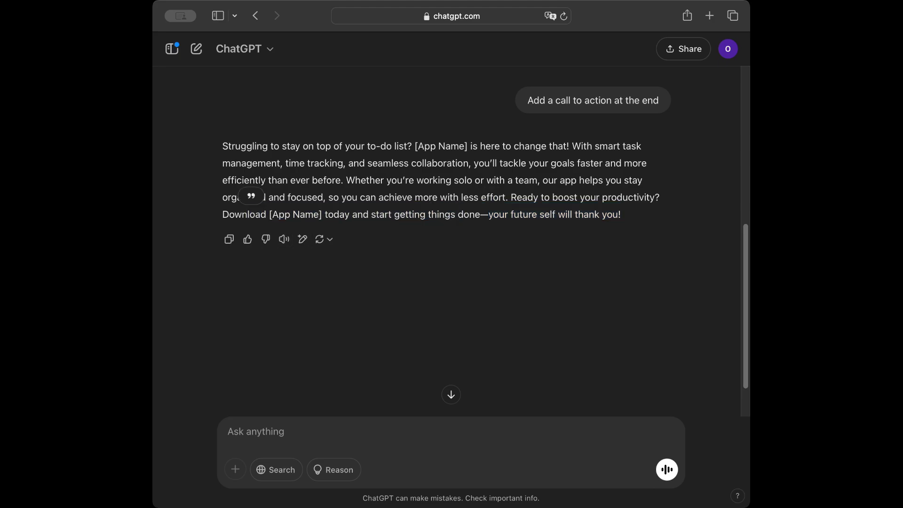